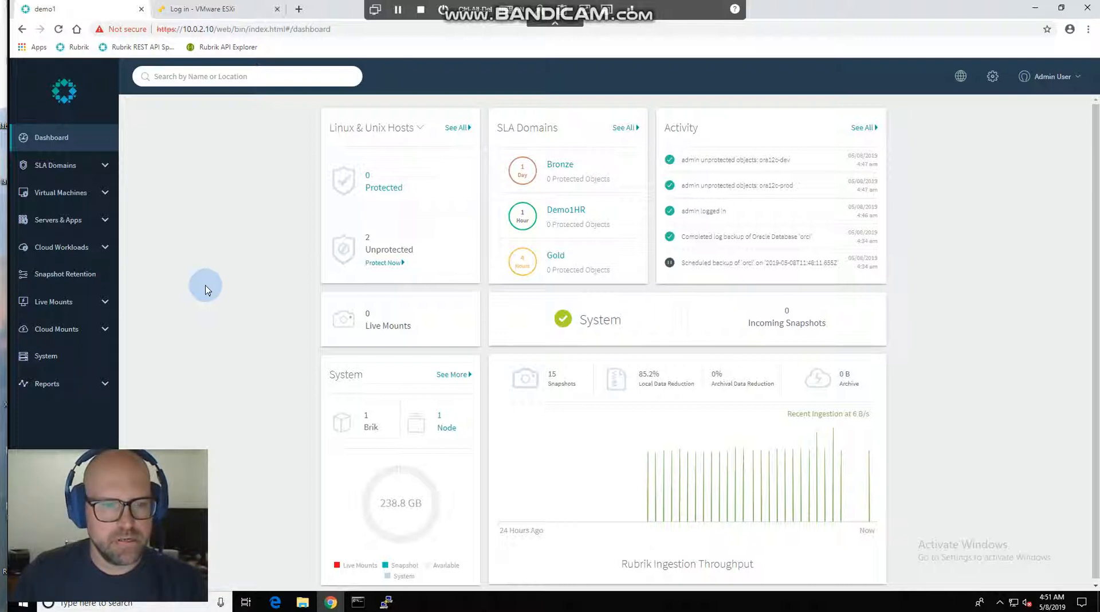
Open the Demo1HR policy from the local SLA domains.
left_click(106, 167)
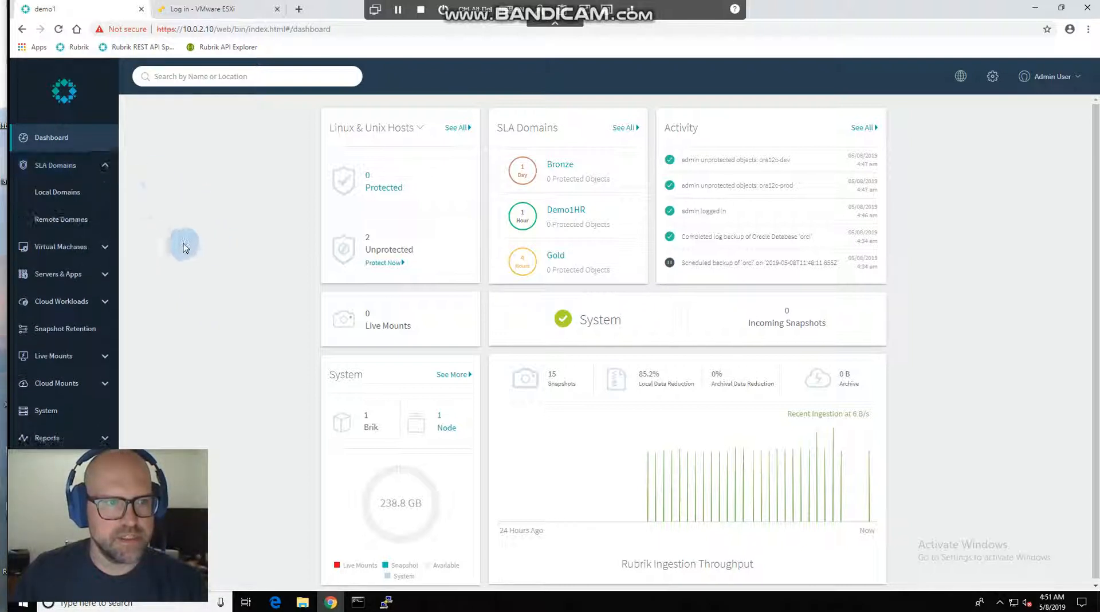
left_click(64, 195)
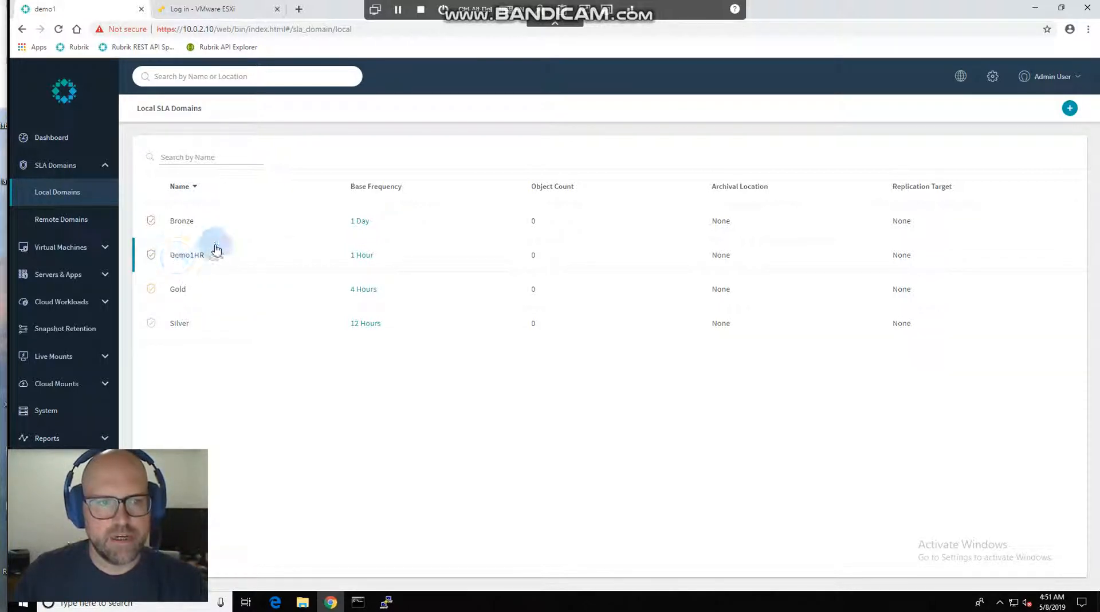
left_click(213, 253)
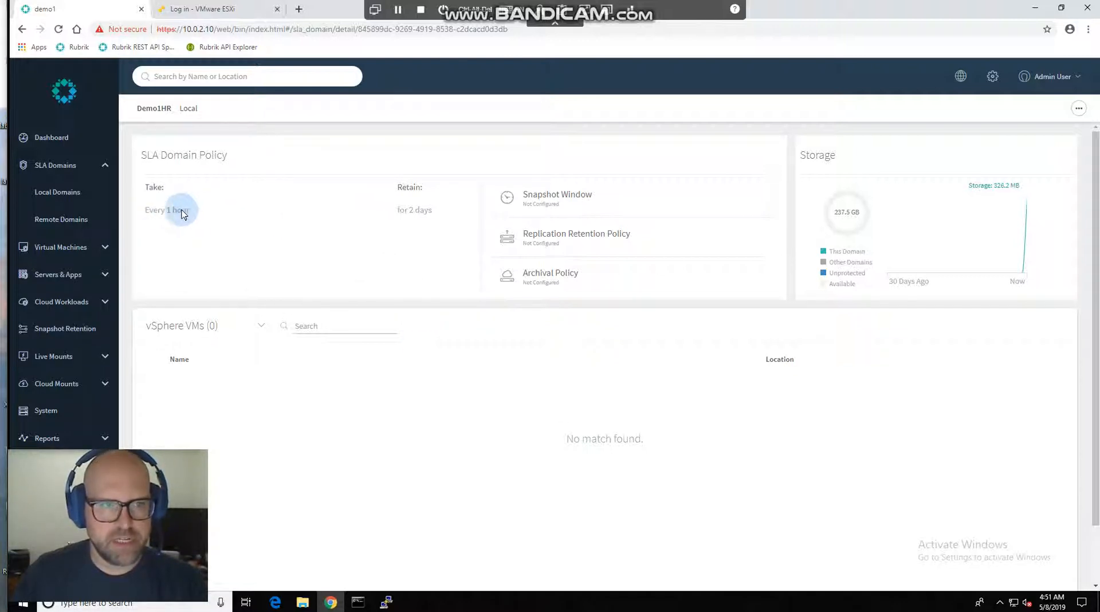
Examine the Demo1HR domain's snapshot frequency, retention, snapshot window and remote storage settings in its editor, and leave without saving.
left_click(1079, 108)
left_click(1053, 109)
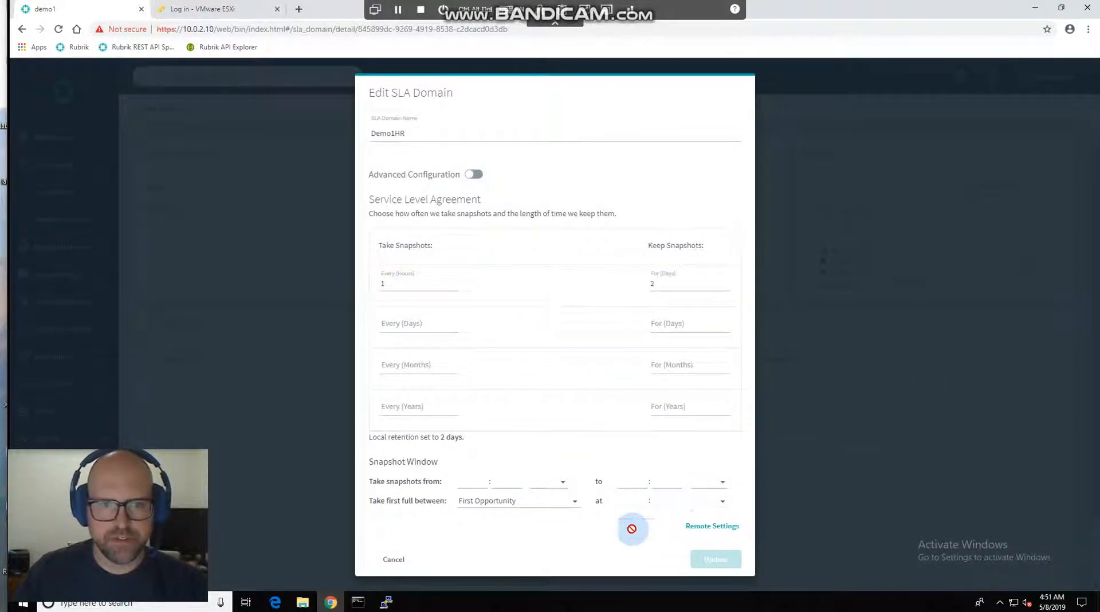
left_click(730, 530)
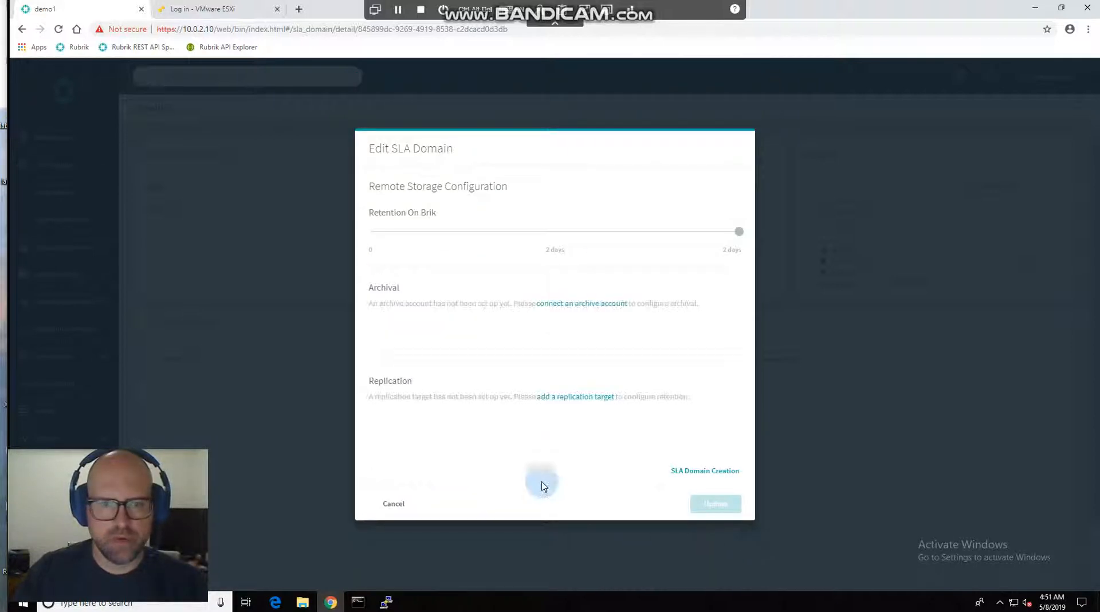
left_click(696, 473)
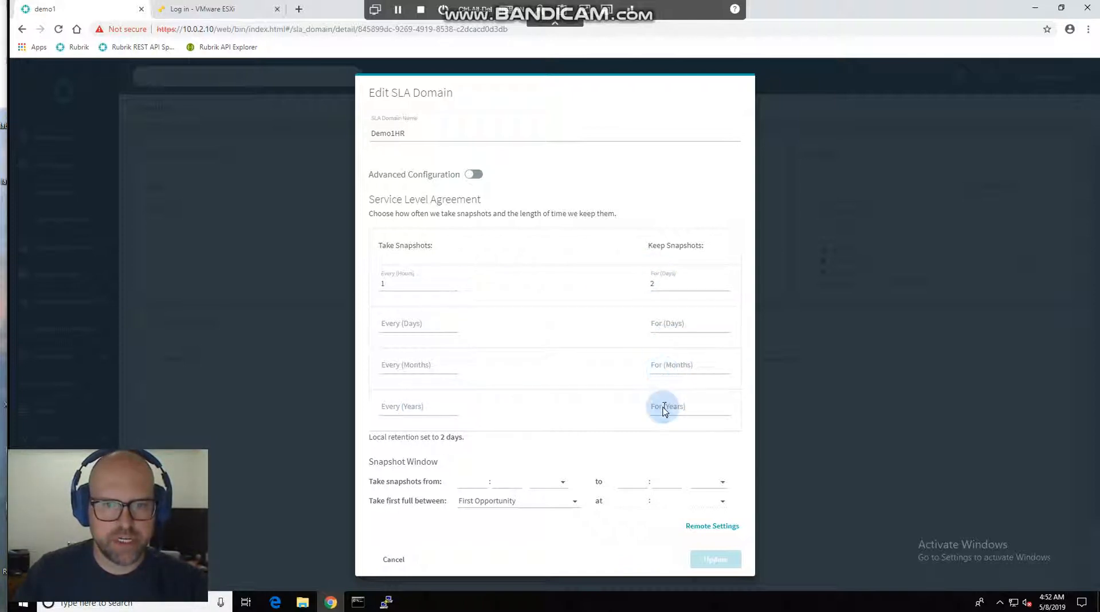
left_click(492, 487)
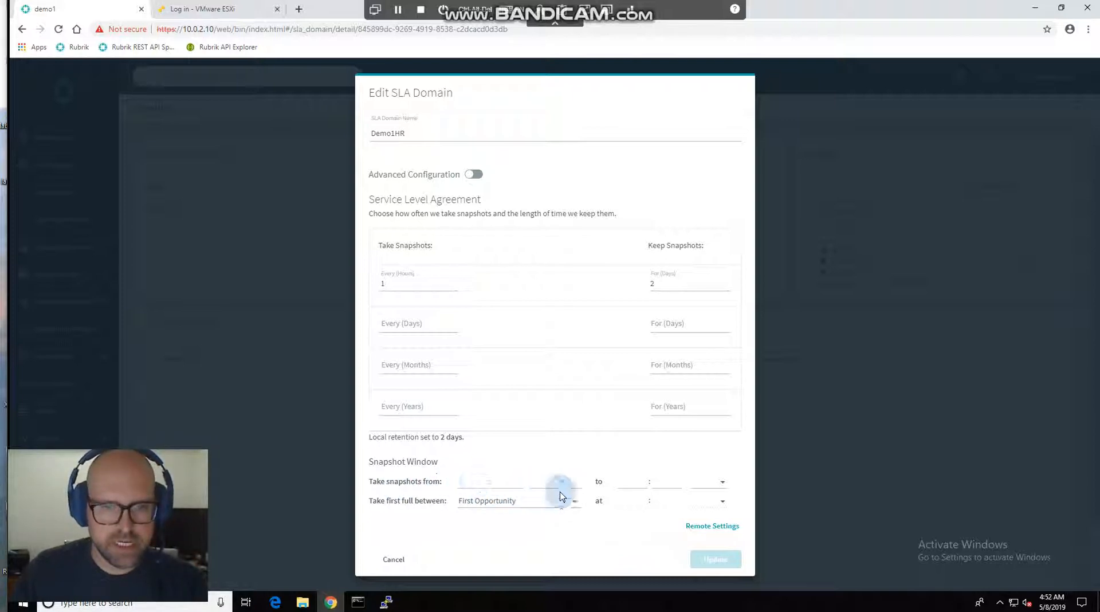
left_click(633, 479)
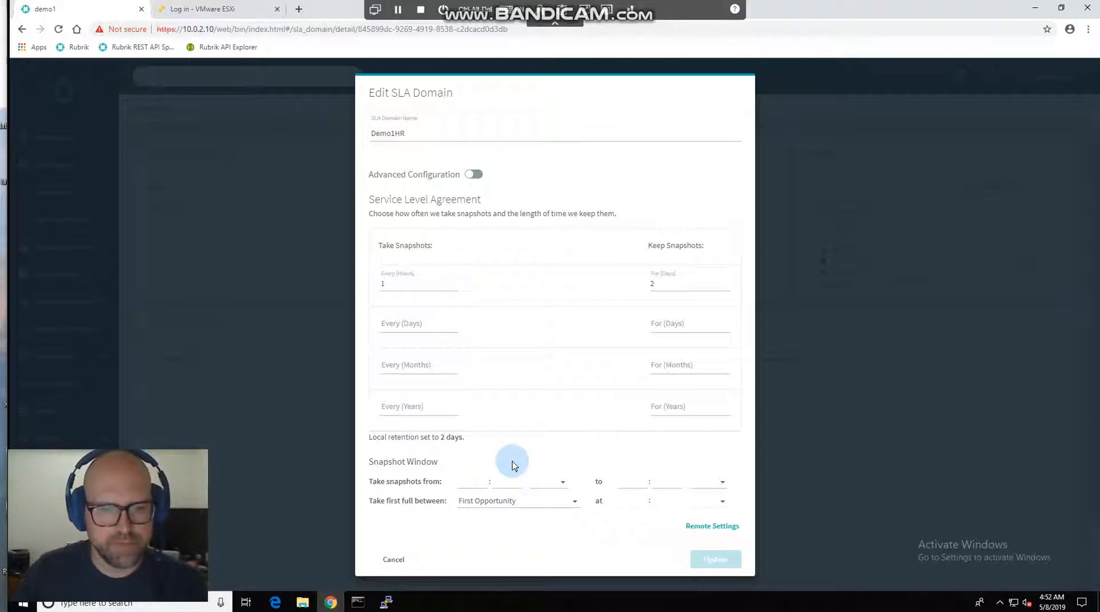
left_click(711, 527)
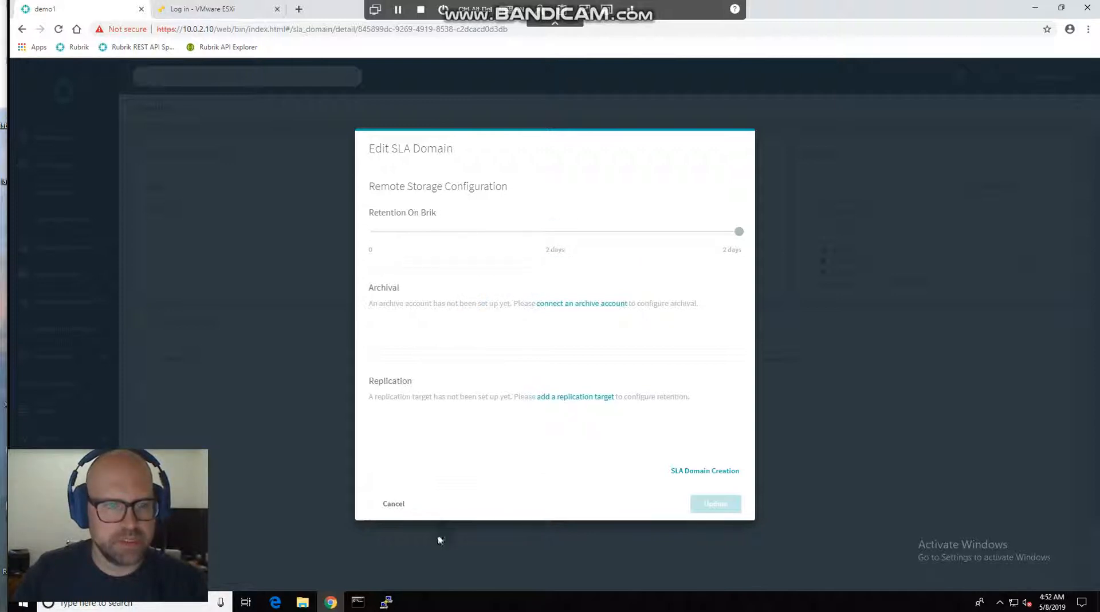
left_click(396, 503)
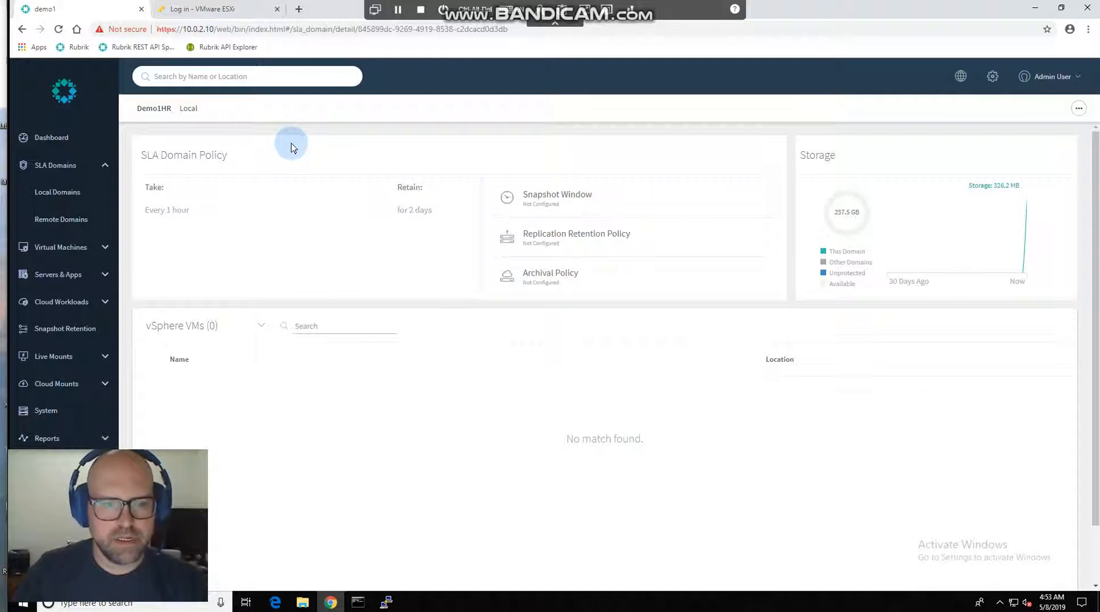
Open the Linux & Unix hosts list and view the Add Hosts form, closing it without adding a host.
left_click(105, 279)
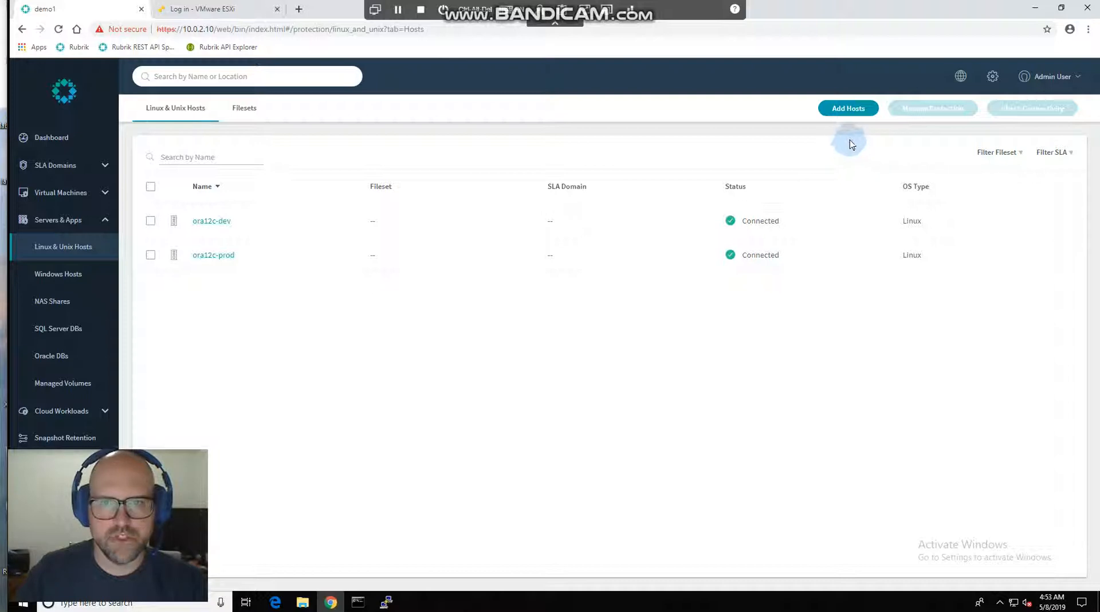
left_click(847, 111)
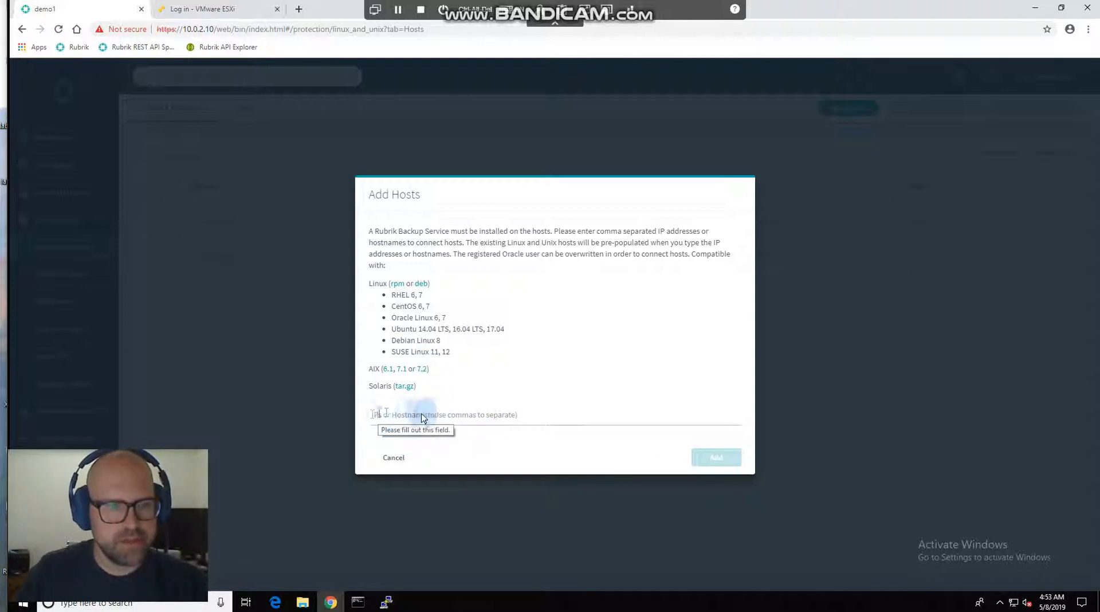
left_click(396, 457)
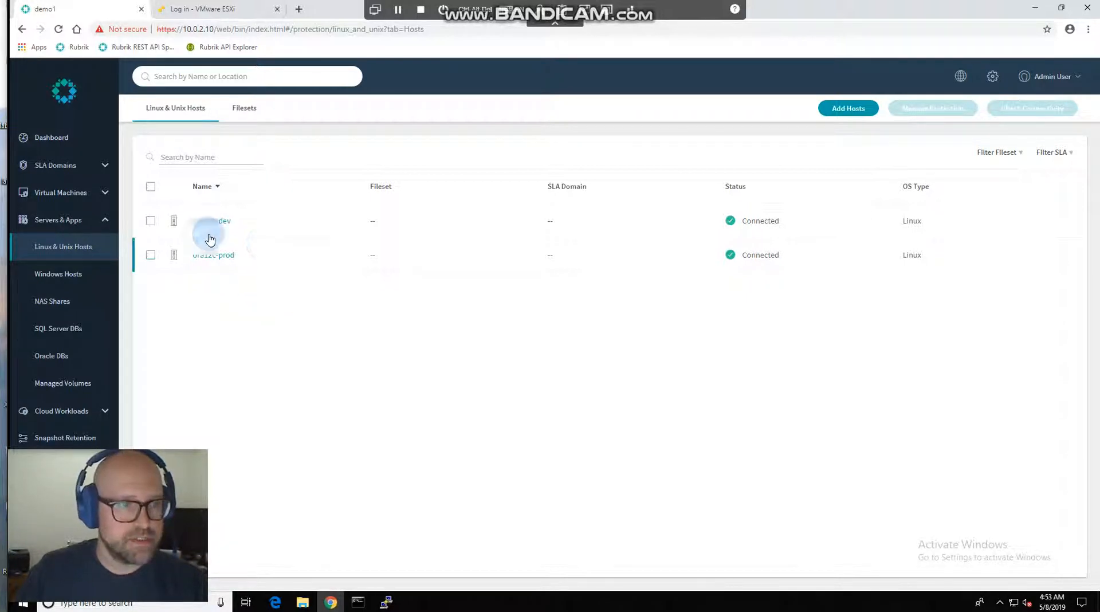
View the orcl database's details under the Oracle host ora12c-prod and return to the Oracle hosts and clusters list.
left_click(52, 357)
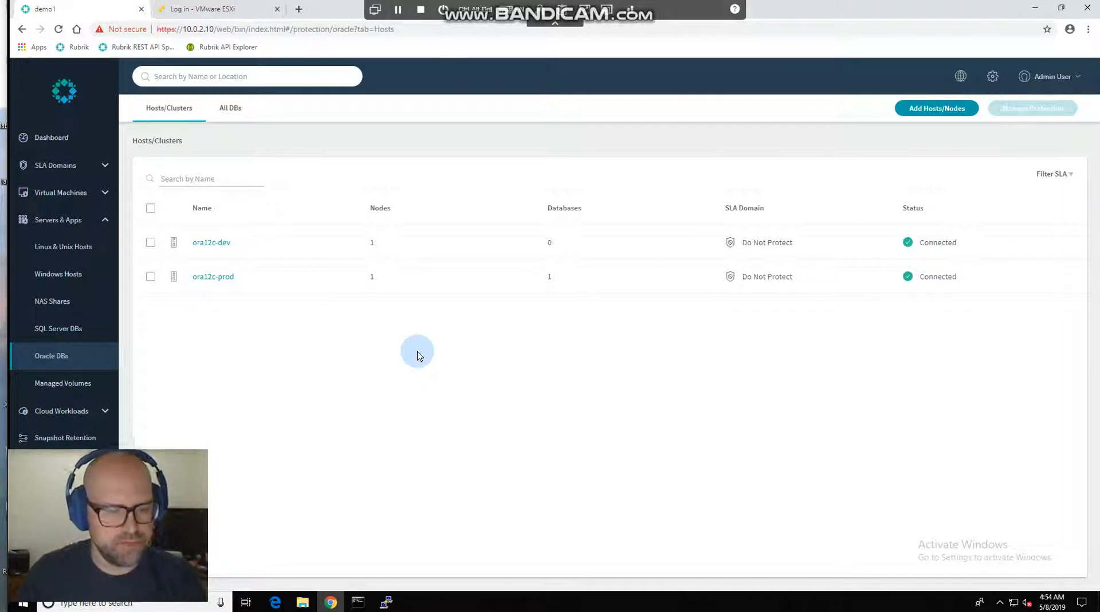
left_click(212, 278)
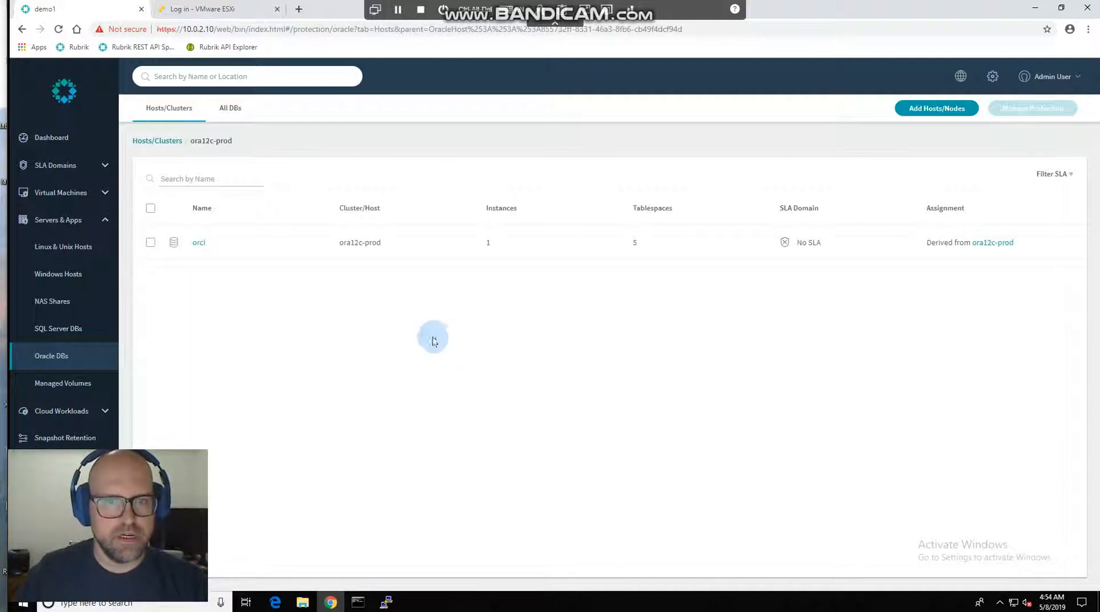
left_click(211, 244)
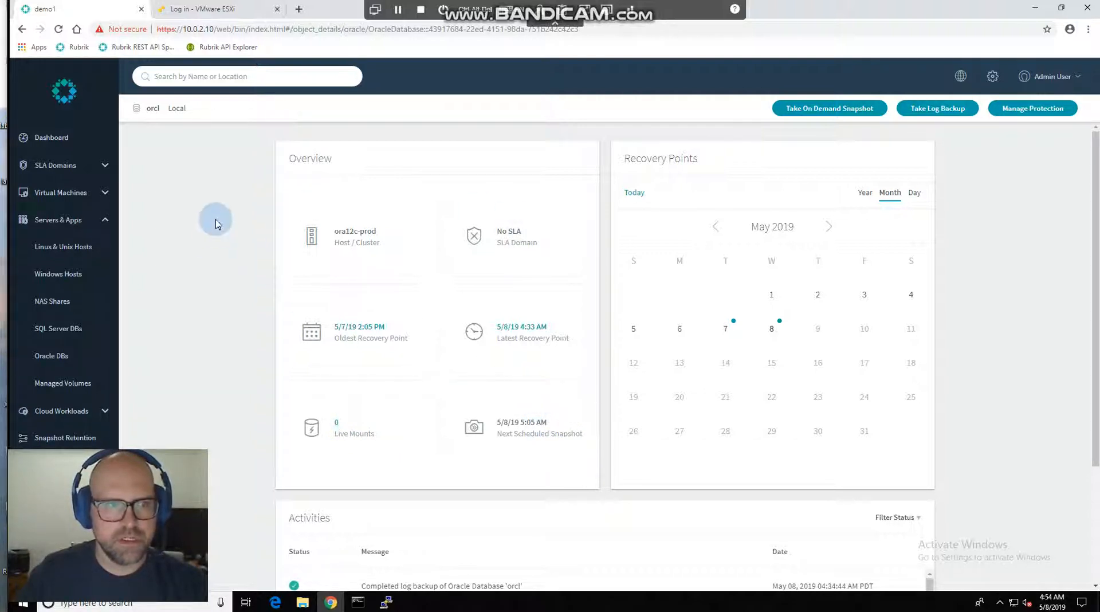
left_click(147, 107)
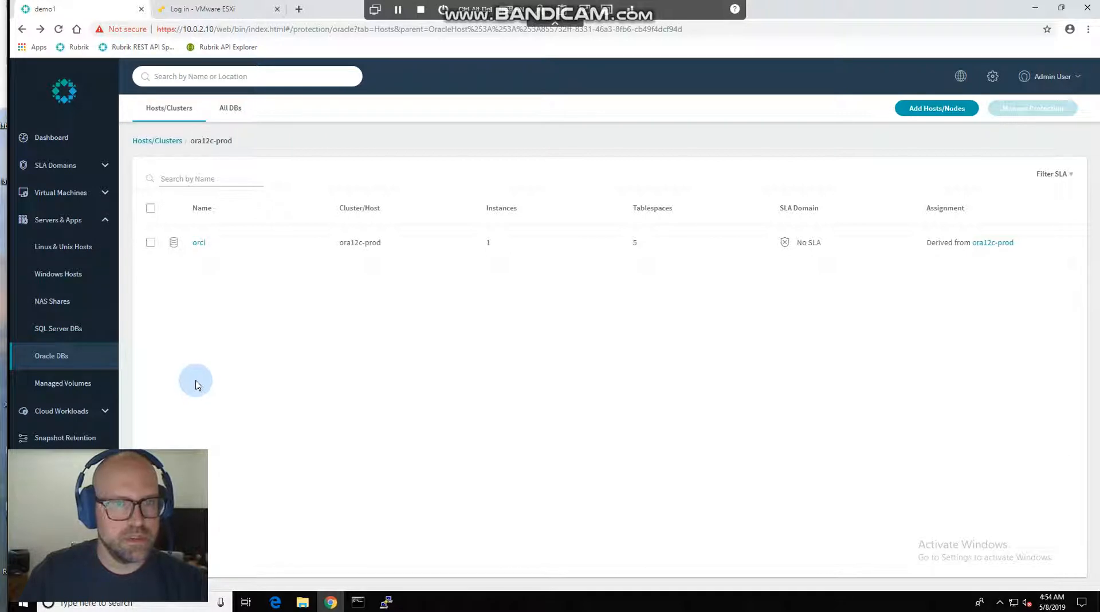
left_click(150, 243)
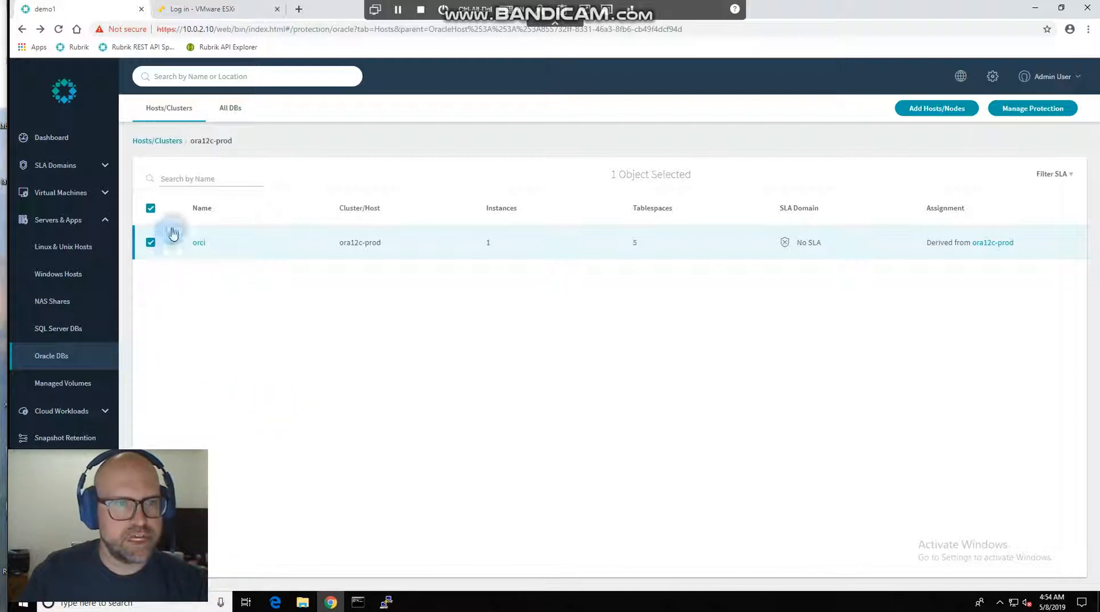
left_click(170, 142)
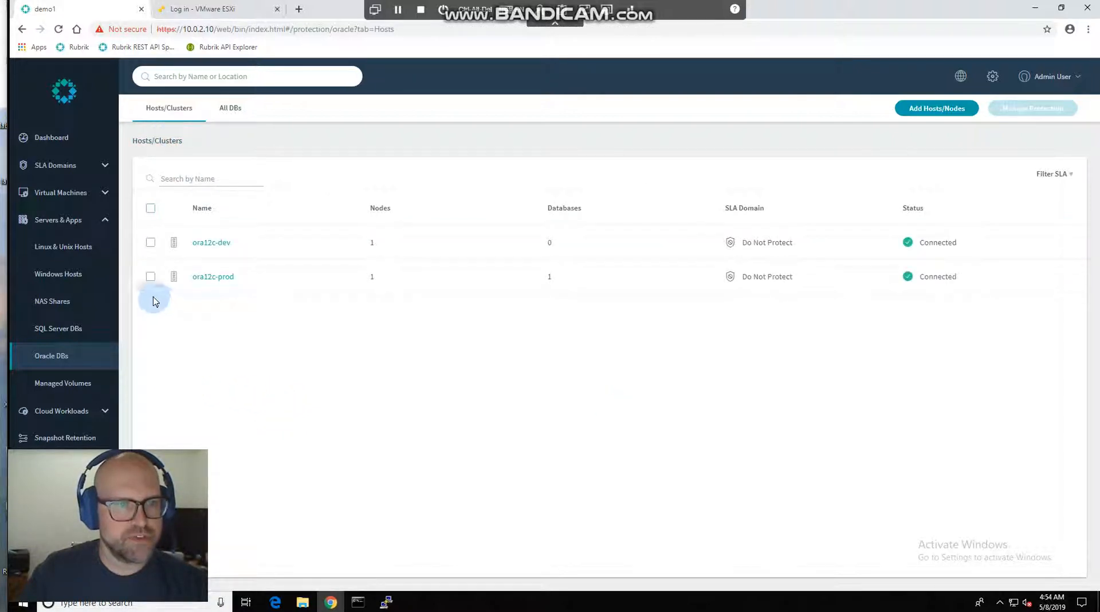
Open protection management for the Oracle host ora12c-prod and choose the Demo1HR SLA domain.
left_click(150, 278)
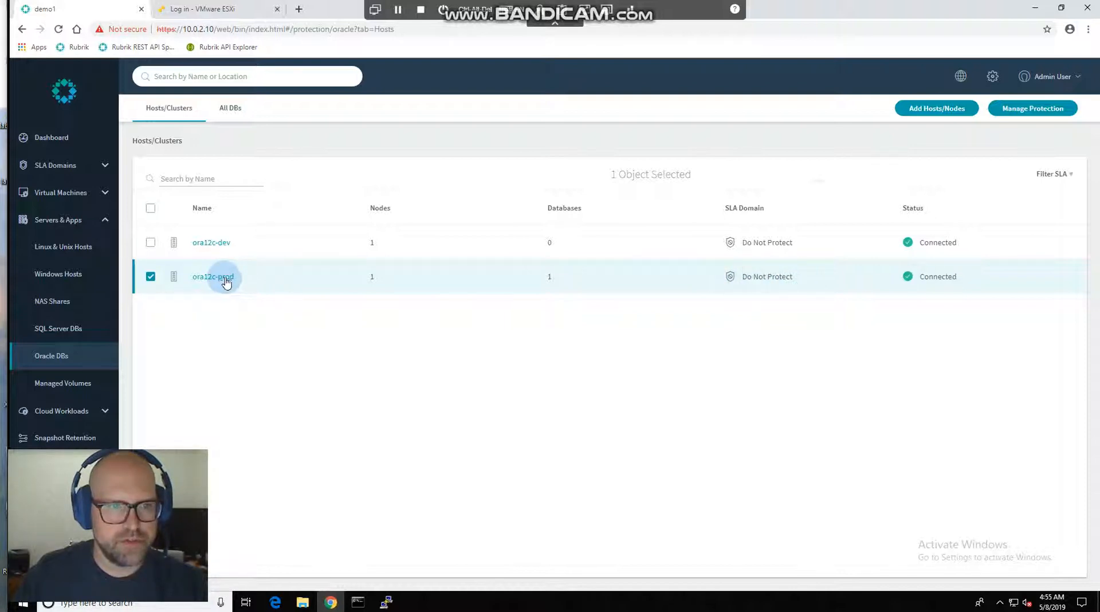
left_click(1024, 112)
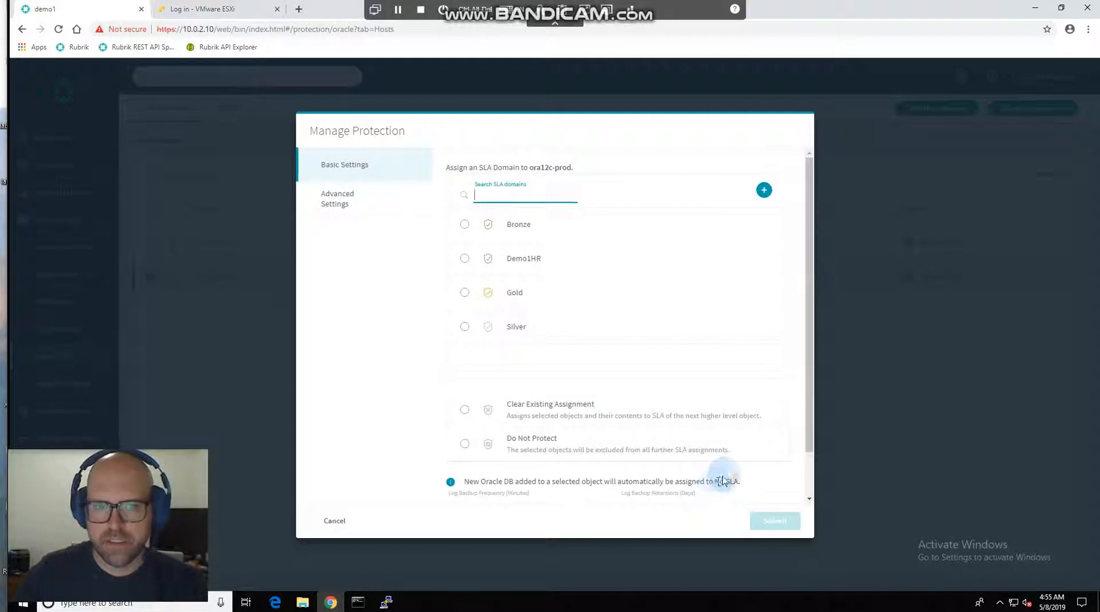
left_click(464, 258)
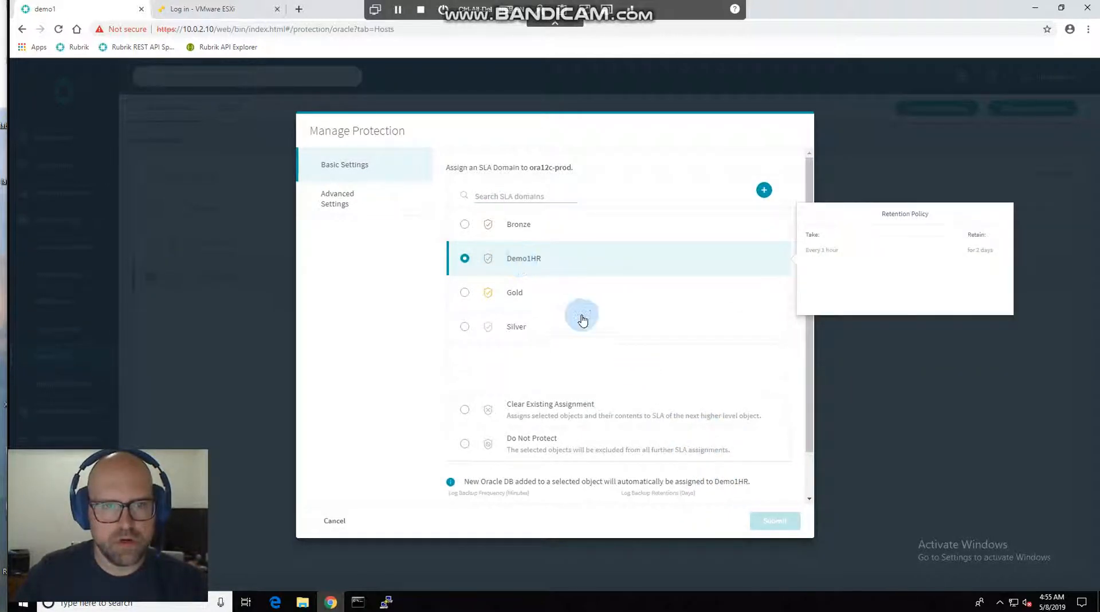
mouse_move(589, 329)
mouse_move(550, 271)
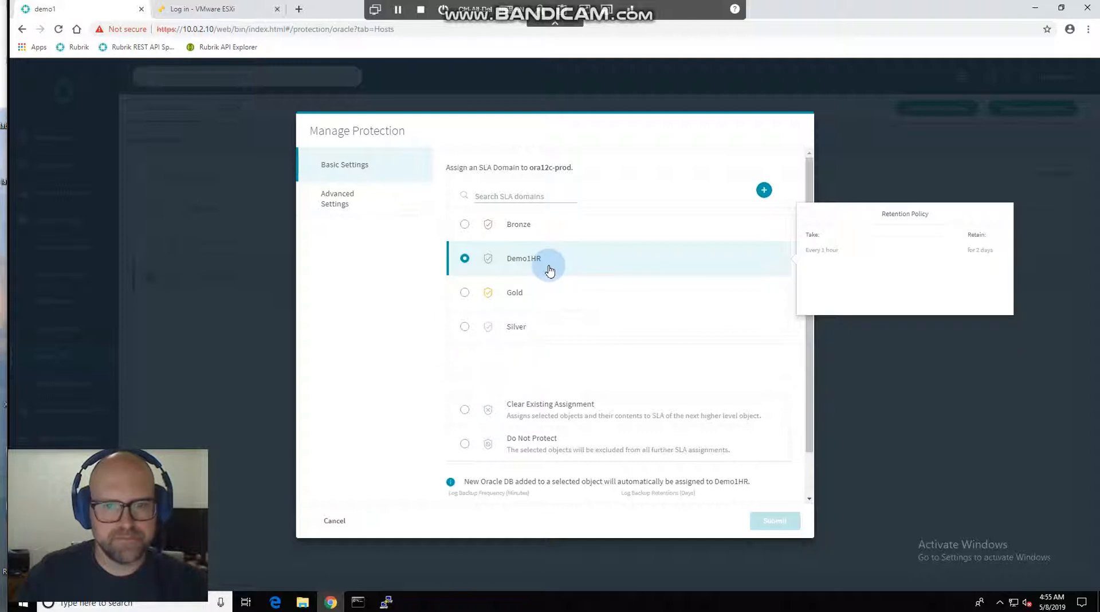
Set the log backup frequency to 15 minutes and submit the protection settings for ora12c-prod.
scroll(582, 406, "down", 1)
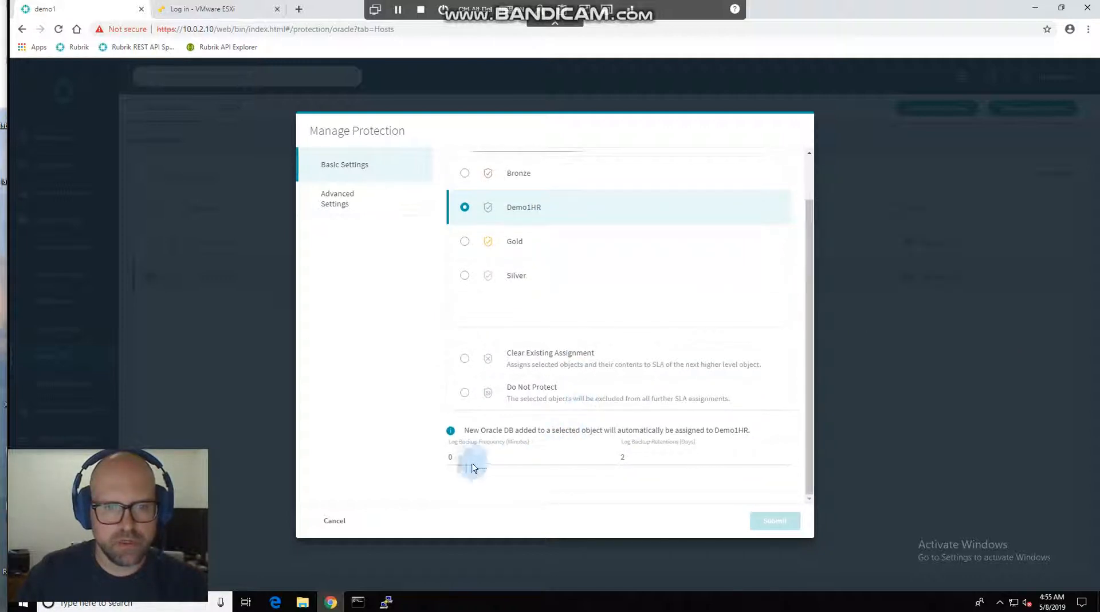
double_click(452, 457)
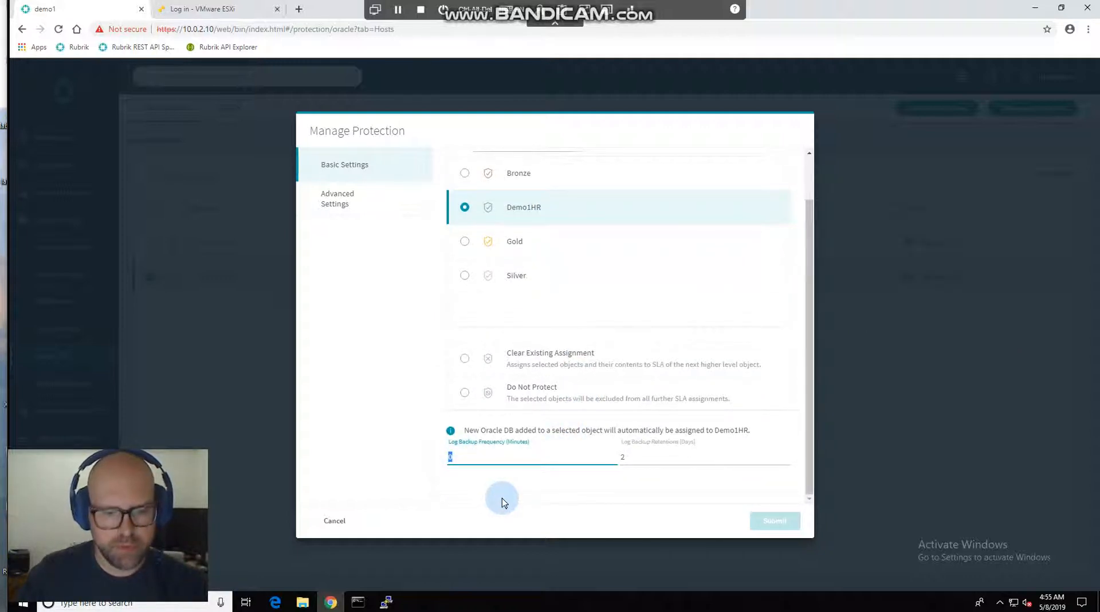
type("15")
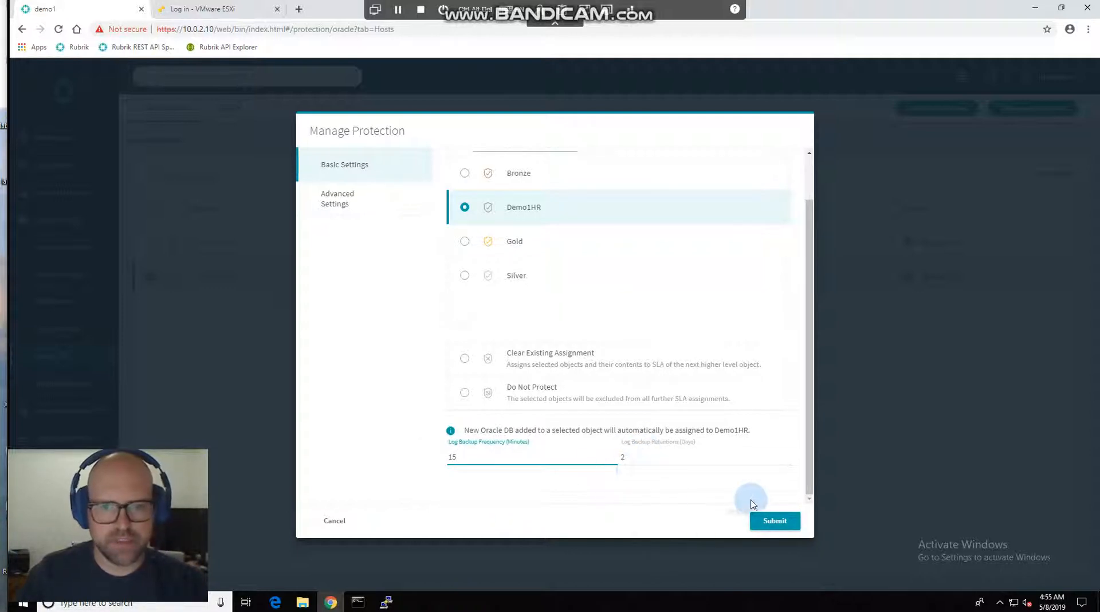
left_click(774, 521)
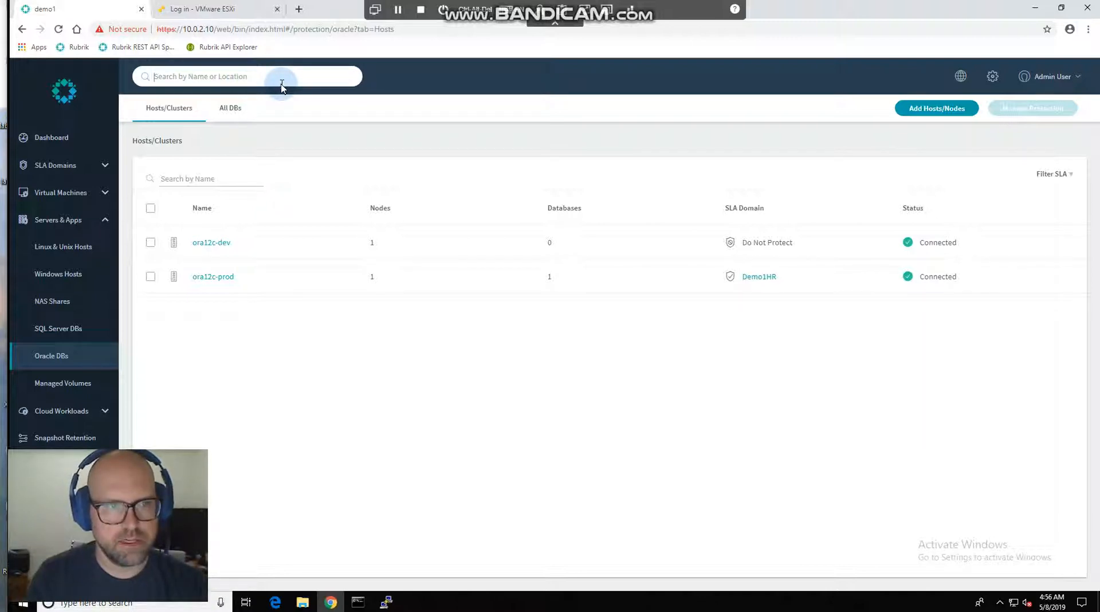
Look up orcl with the global search and dismiss the suggestions.
type("ora")
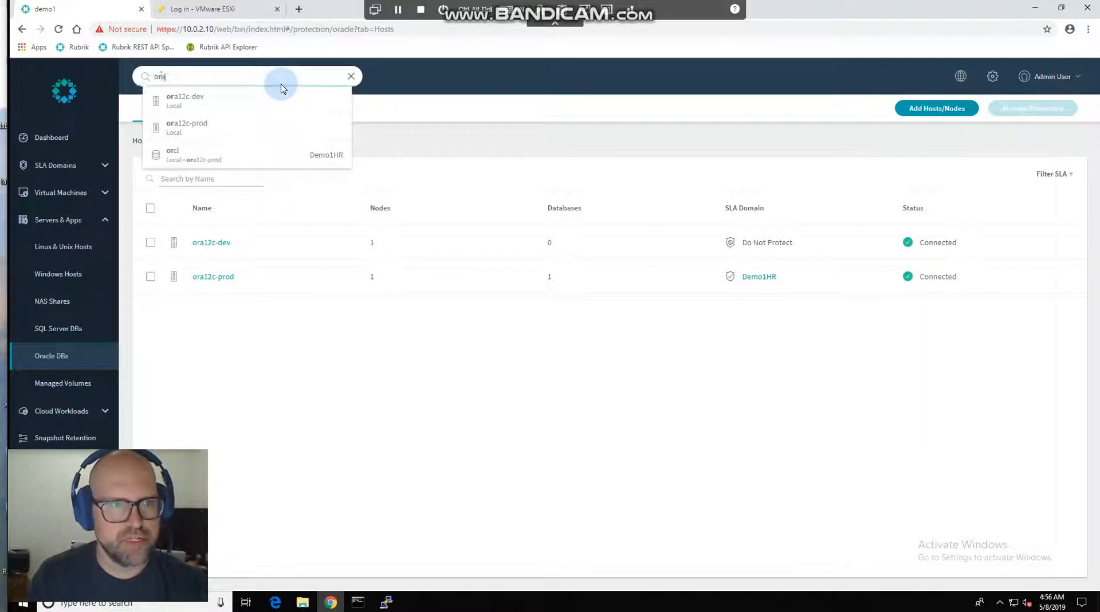
key("BackSpace")
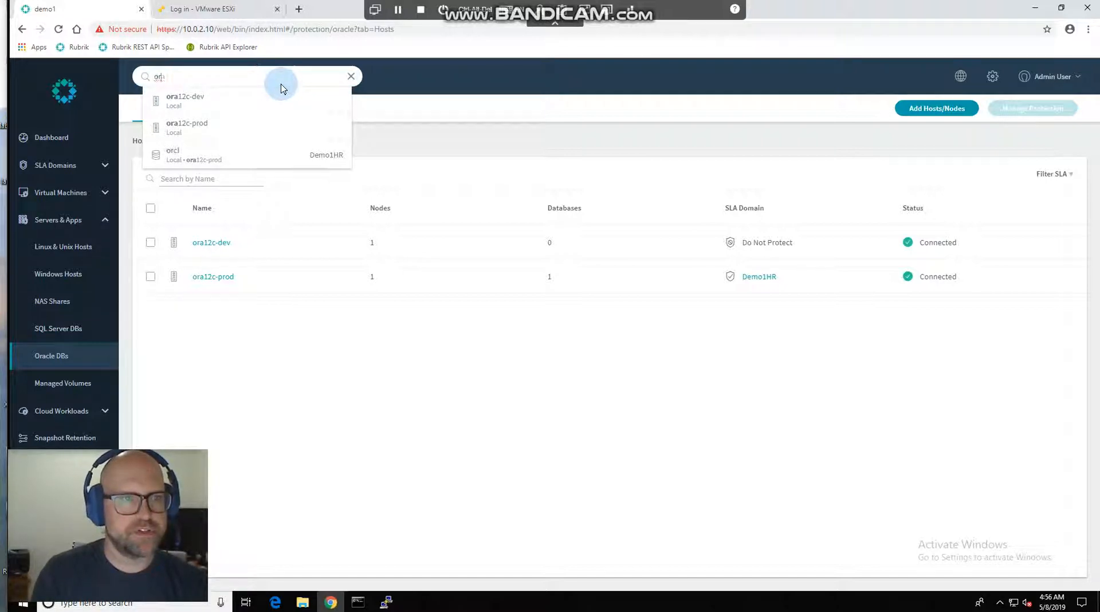
type("cl")
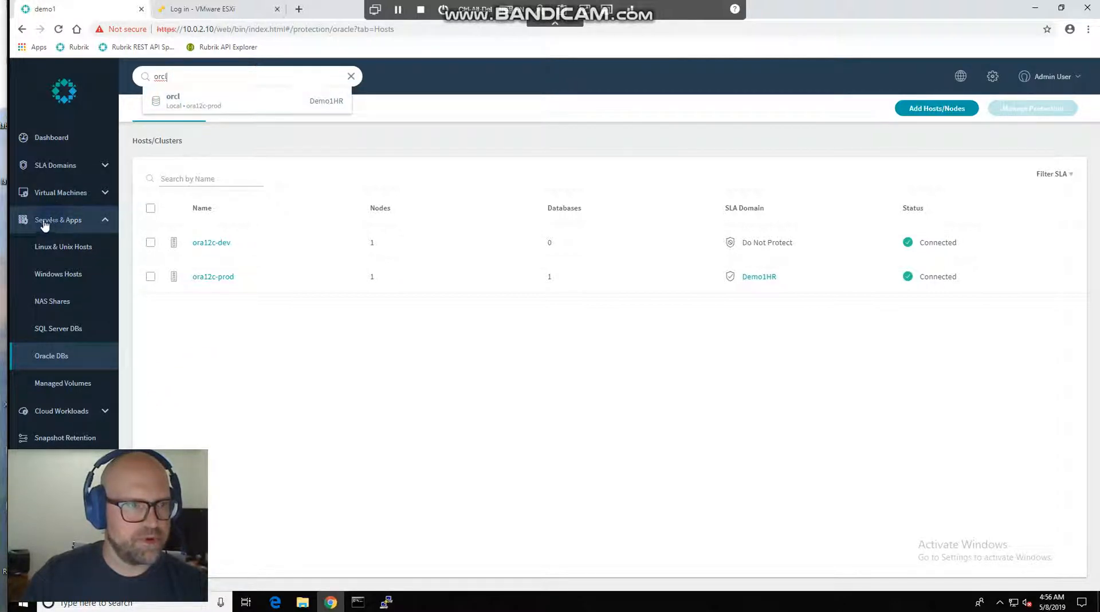
left_click(301, 419)
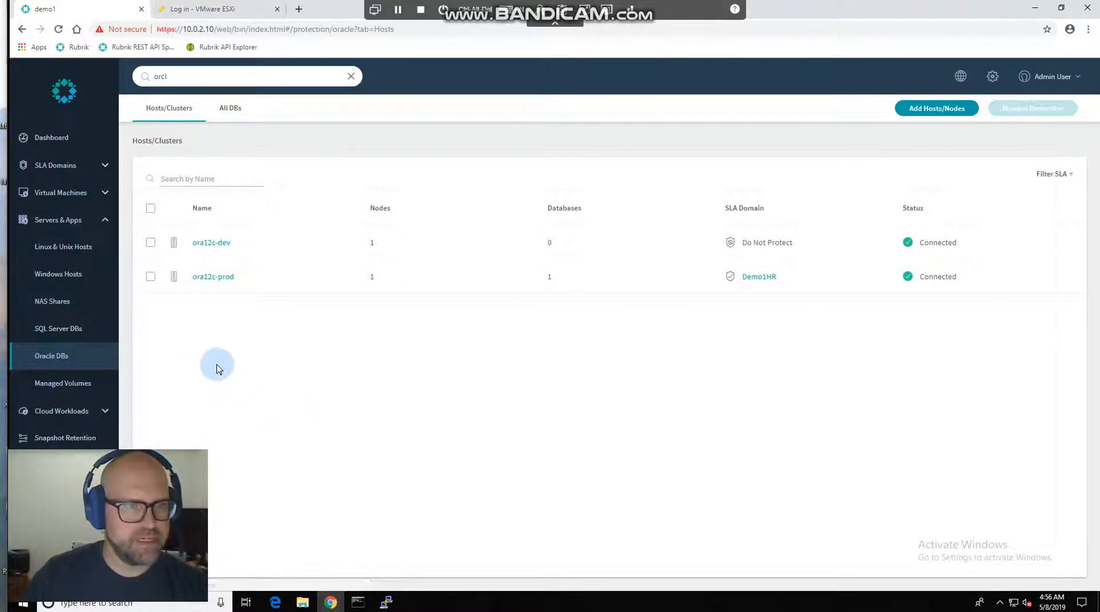
Filter the Oracle hosts list by the name orcl and open that database's details to view its activities.
left_click(198, 180)
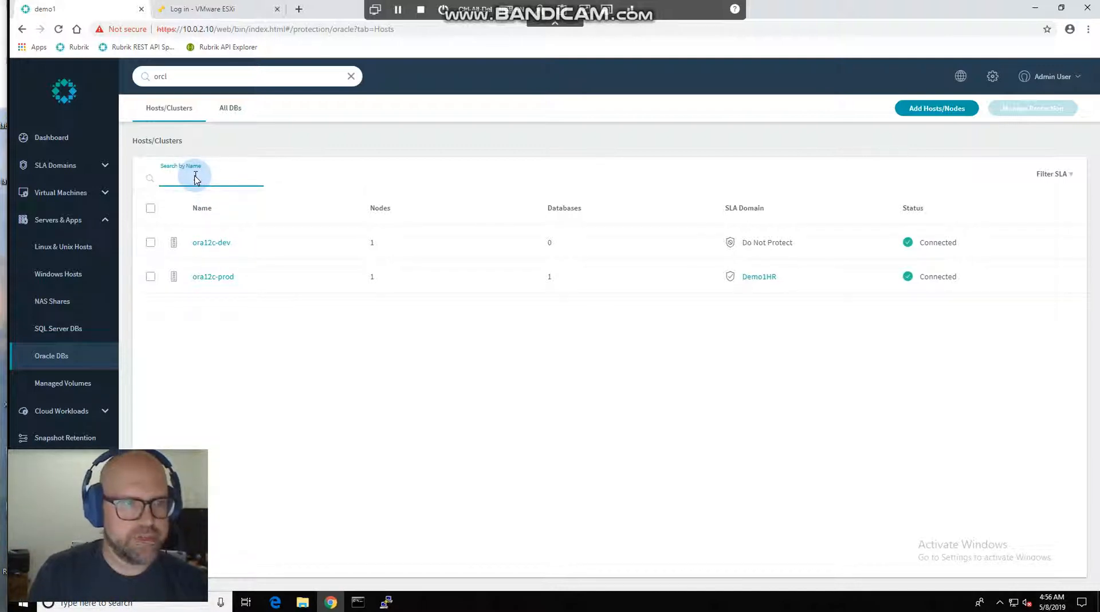
type("orcl")
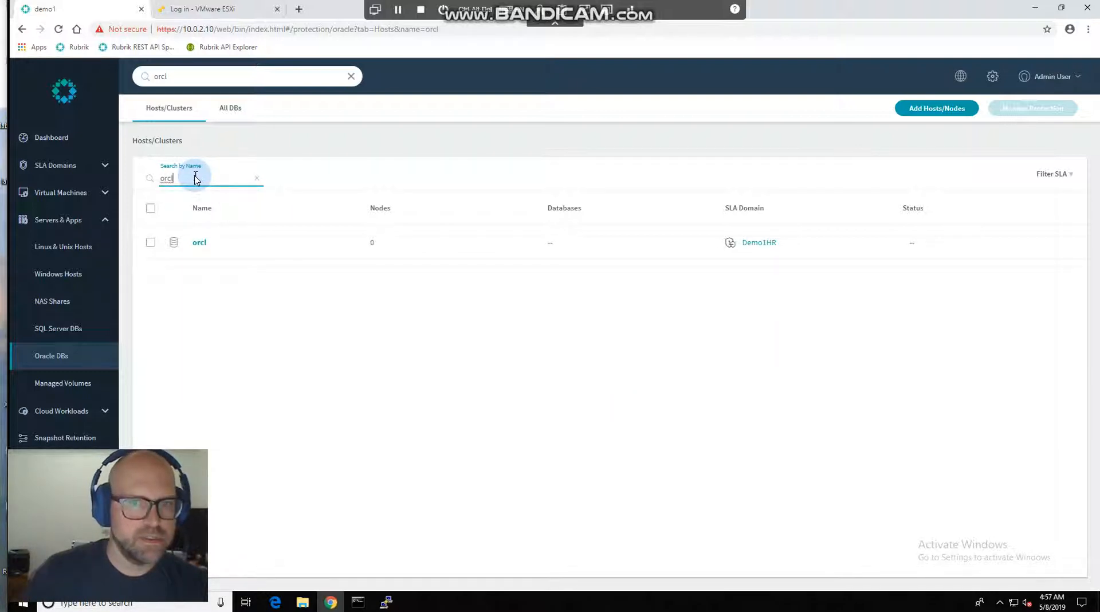
left_click(199, 245)
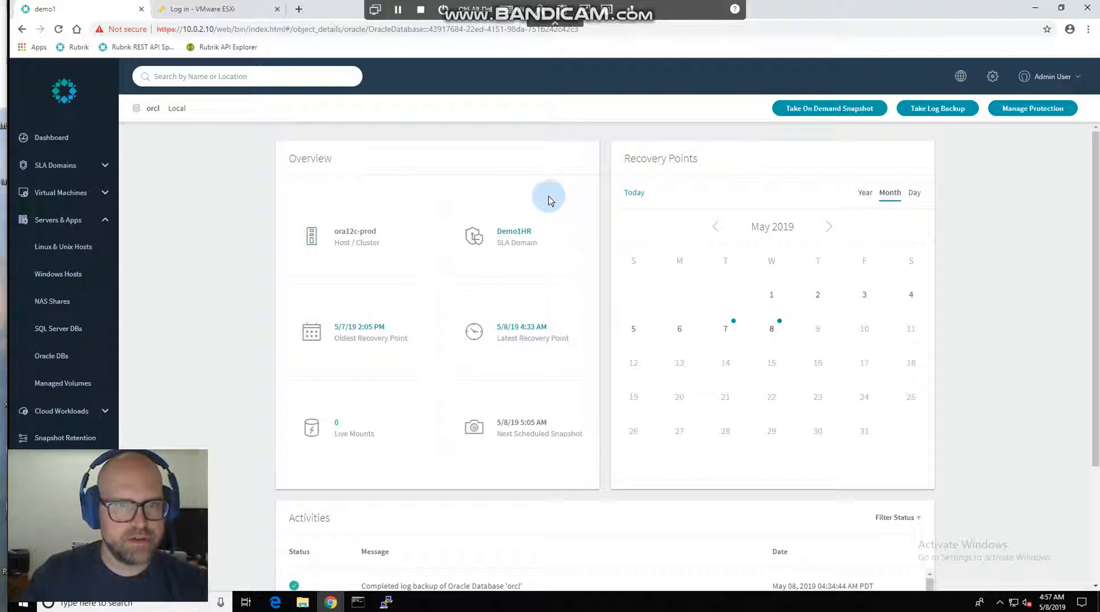
scroll(464, 376, "down", 3)
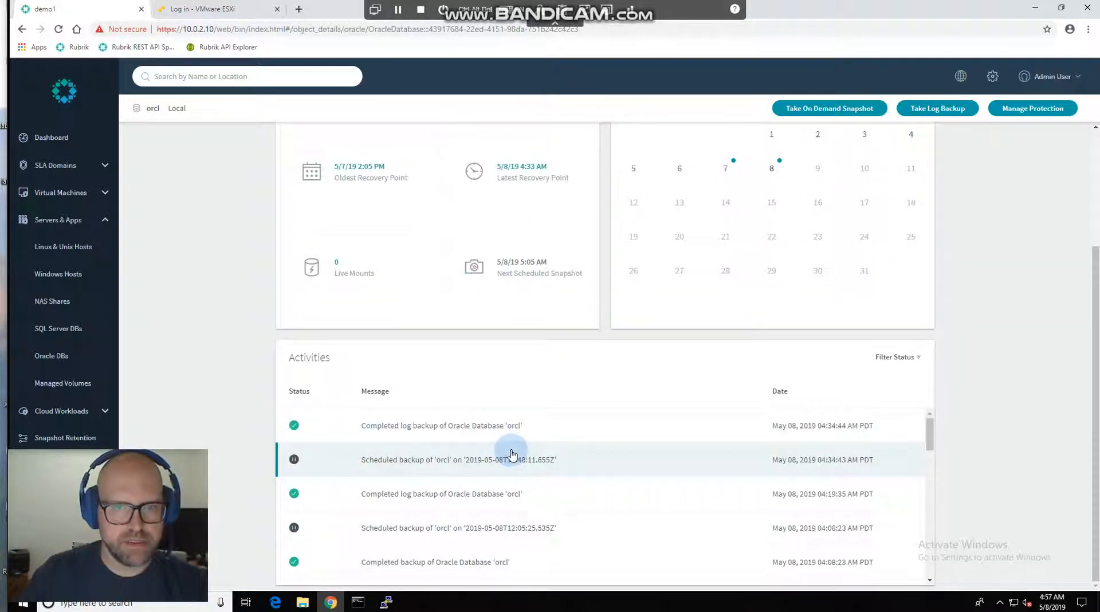
Open the orcl recovery points for May 07, 2019 and select the 6:05 PM point in time.
scroll(509, 456, "up", 2)
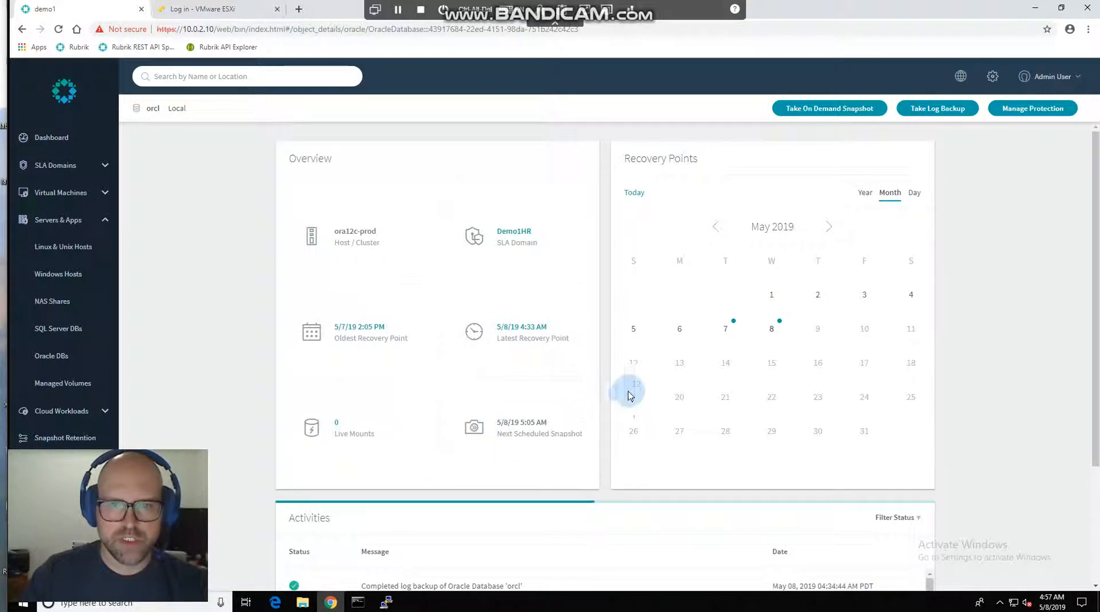
left_click(729, 328)
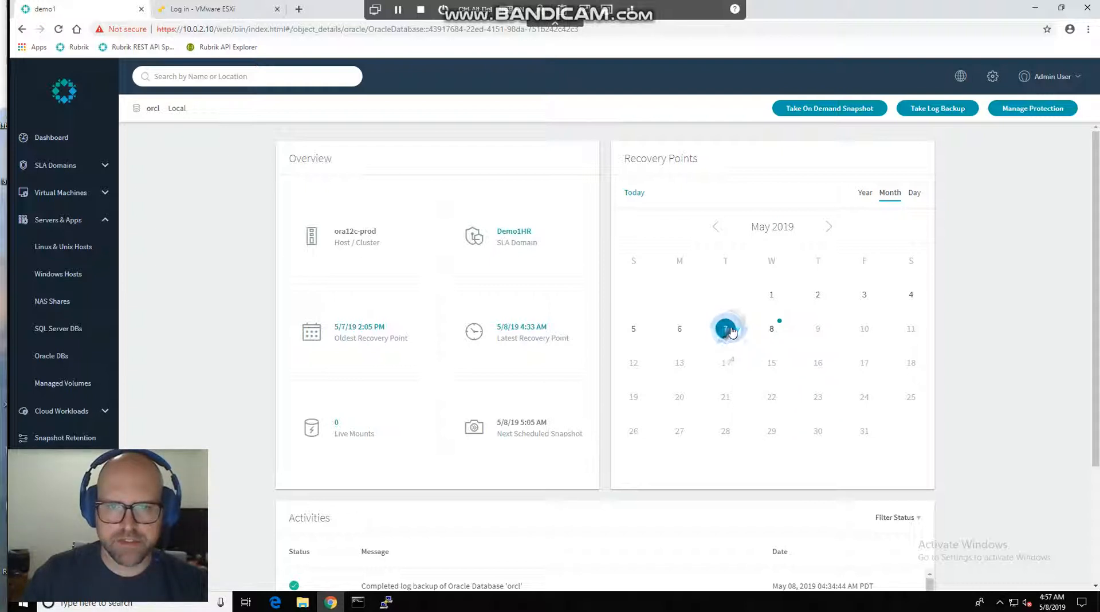
left_click(727, 330)
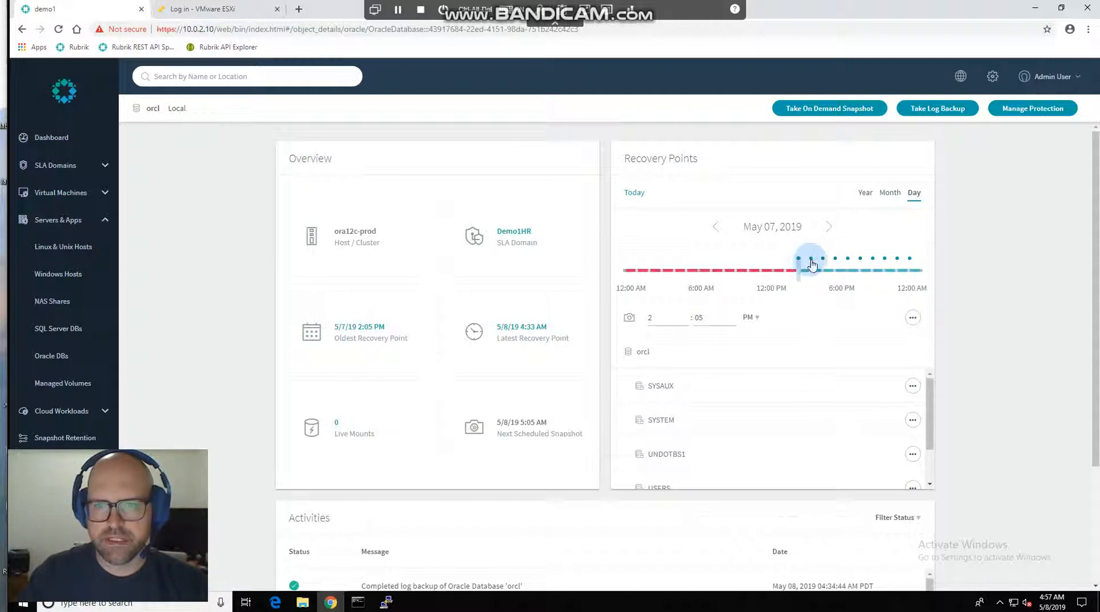
mouse_move(813, 264)
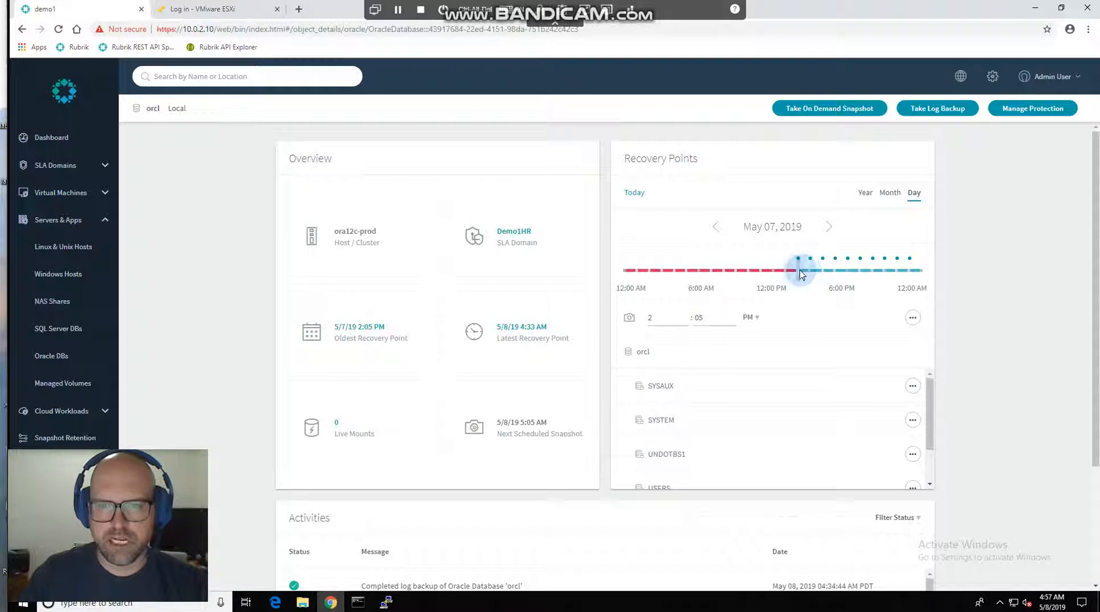
left_click_drag(801, 274, 850, 275)
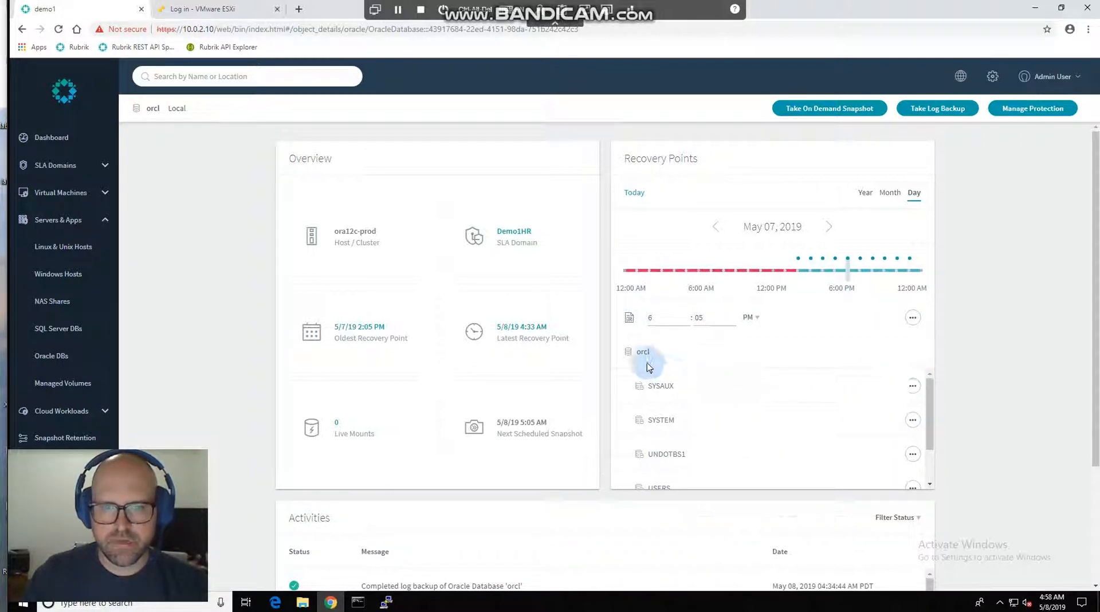
Show the recovery options offered for the whole orcl database at the selected point in time.
mouse_move(929, 386)
left_mouse_down()
mouse_move(931, 411)
mouse_move(928, 389)
left_mouse_up()
left_click(913, 319)
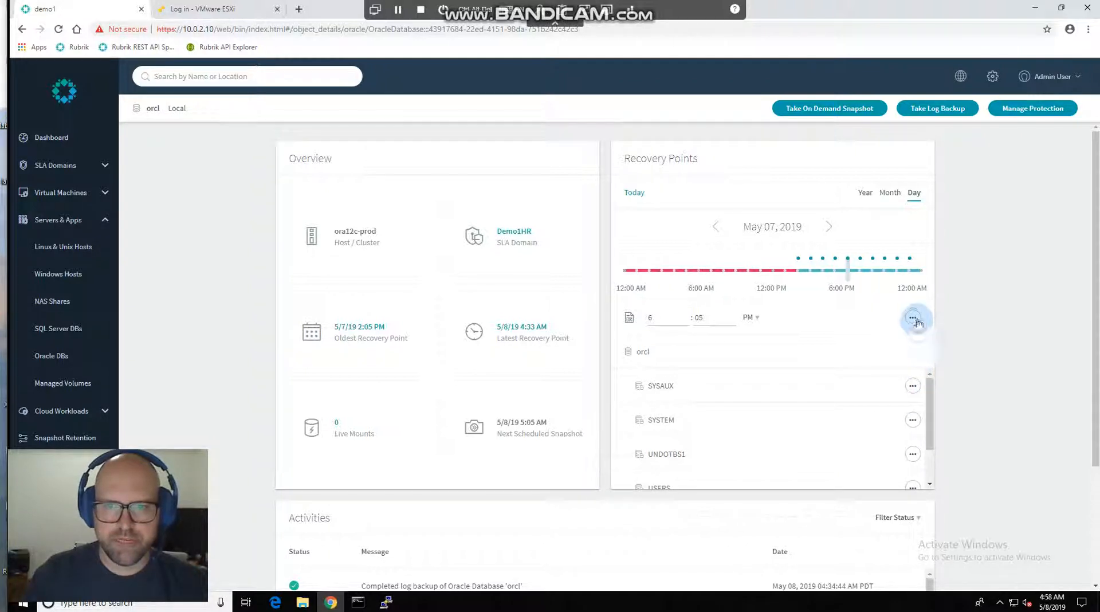
left_click(914, 321)
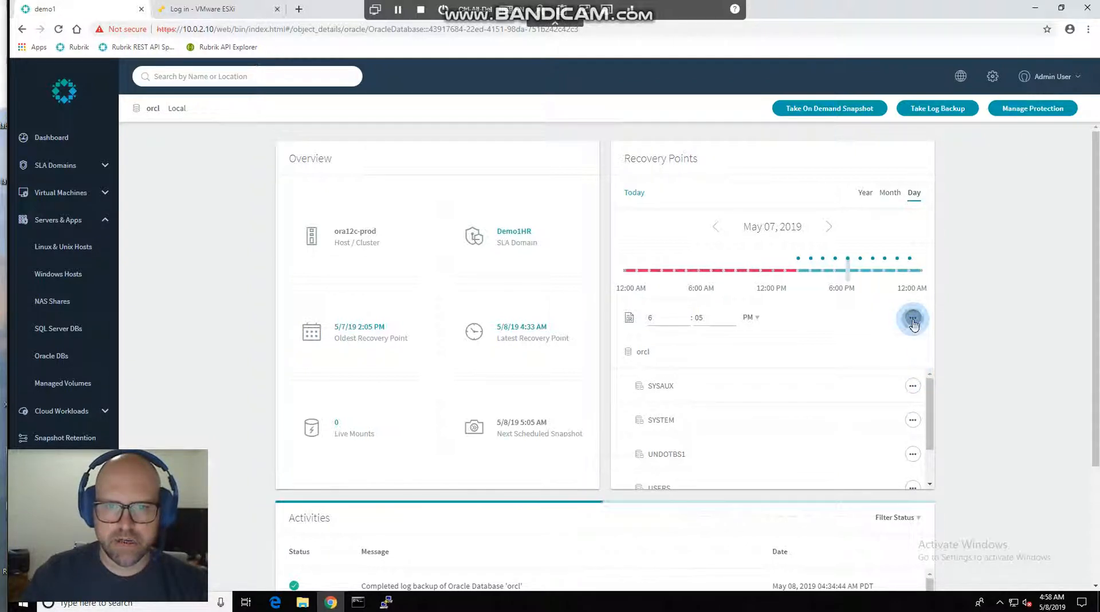
left_click(868, 323)
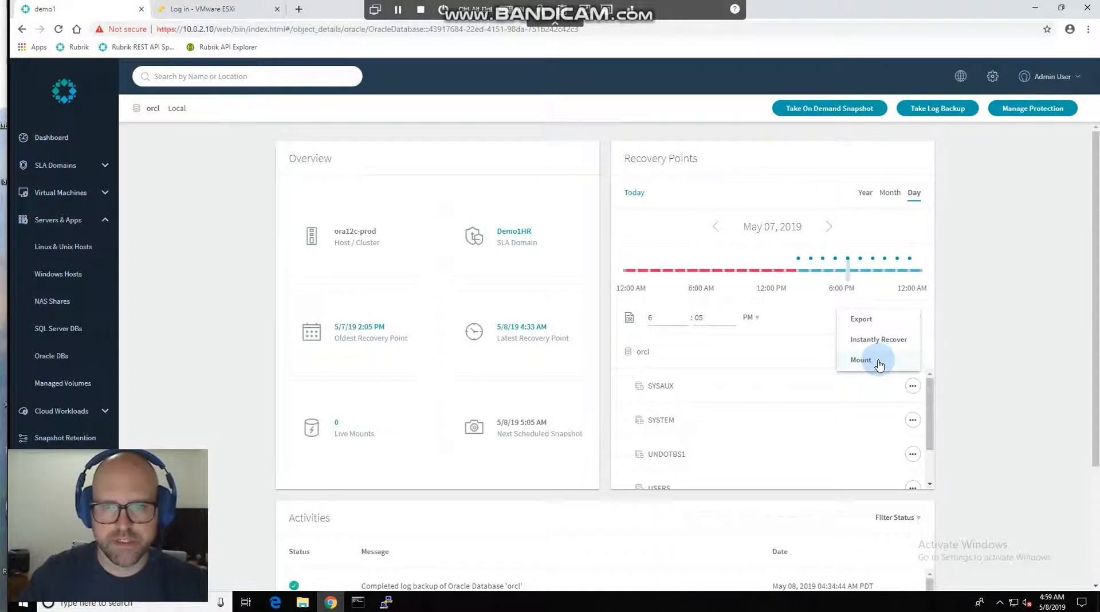
Look through the tablespaces in the recovery point and check the recovery options for SYSAUX and UNDOTBS1.
left_click(913, 391)
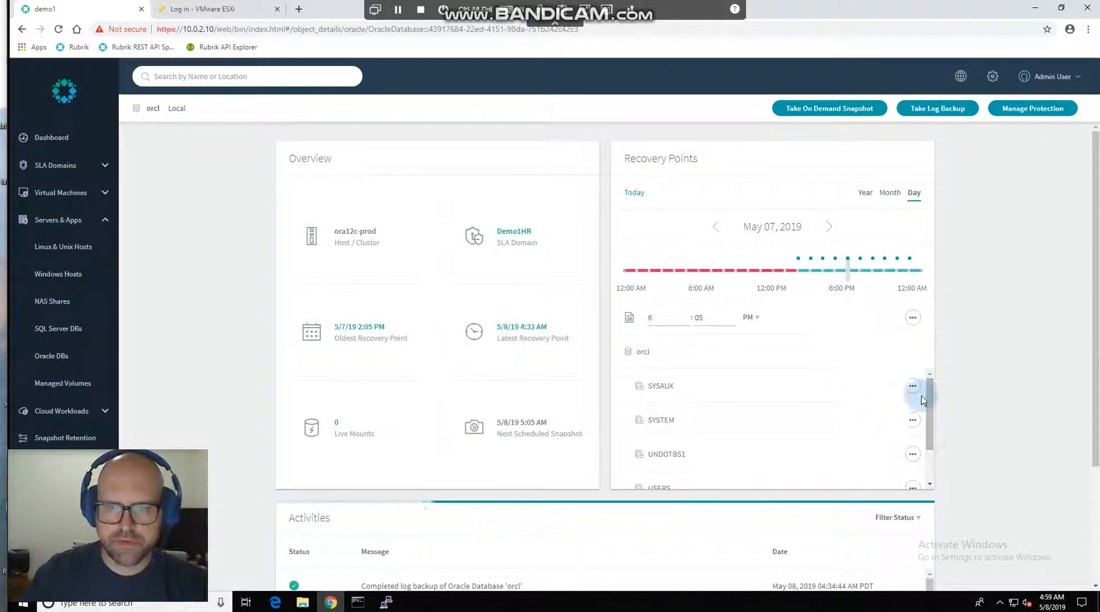
mouse_move(931, 393)
left_mouse_down()
mouse_move(932, 431)
mouse_move(929, 388)
left_mouse_up()
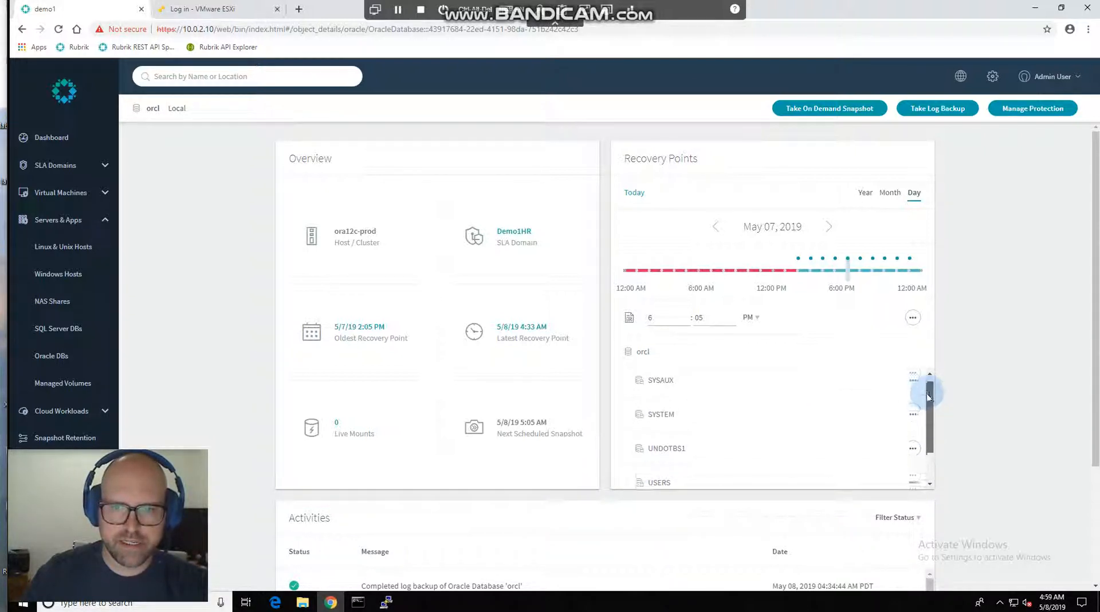
left_click(913, 388)
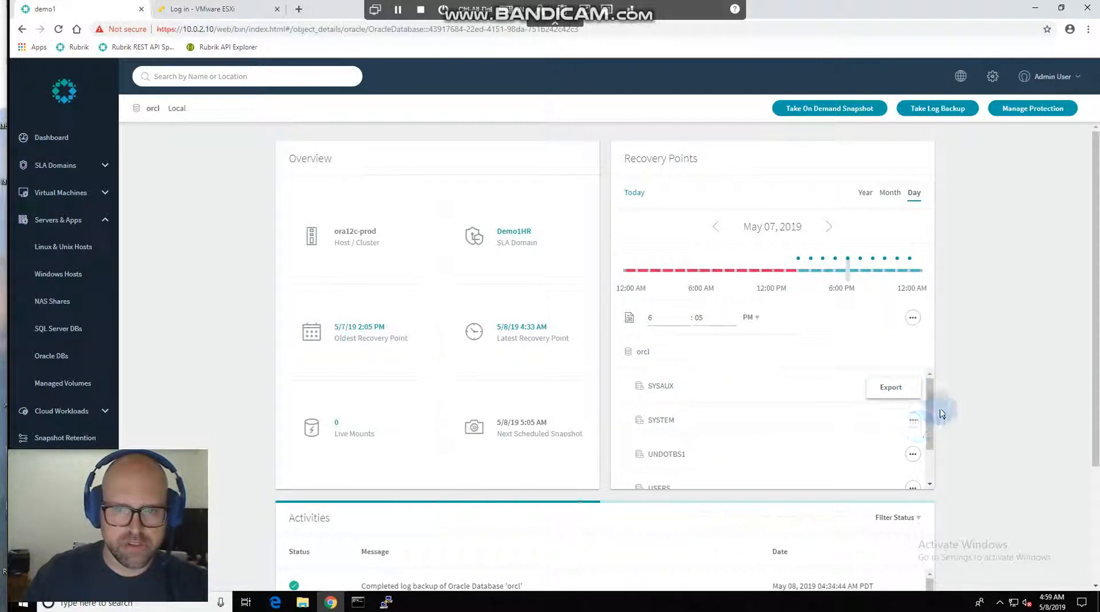
left_click(929, 395)
left_click_drag(931, 406, 929, 424)
left_click(658, 416)
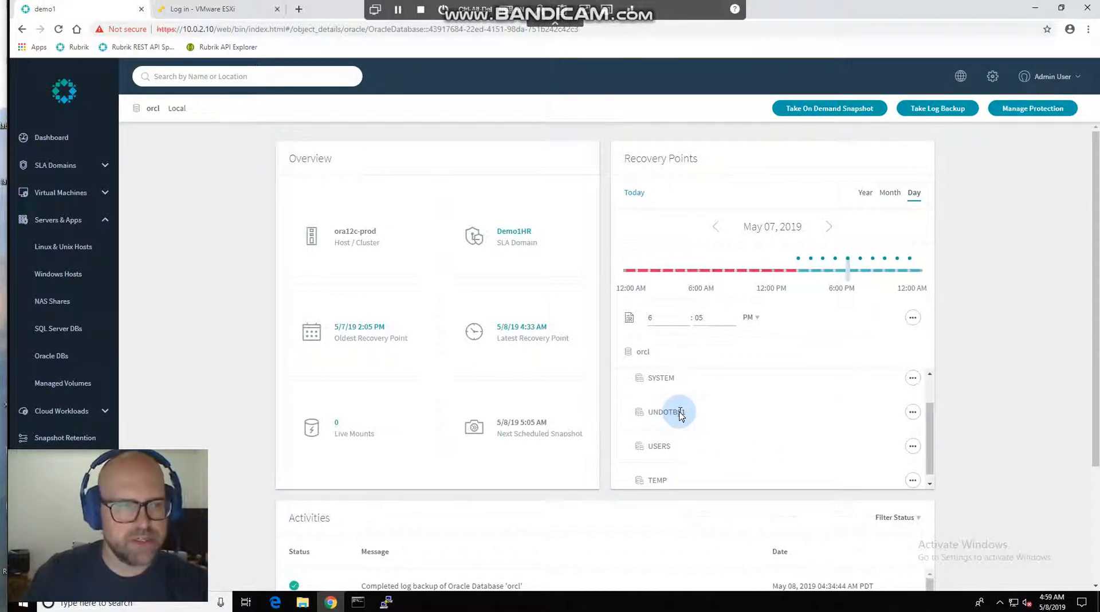
left_click(912, 413)
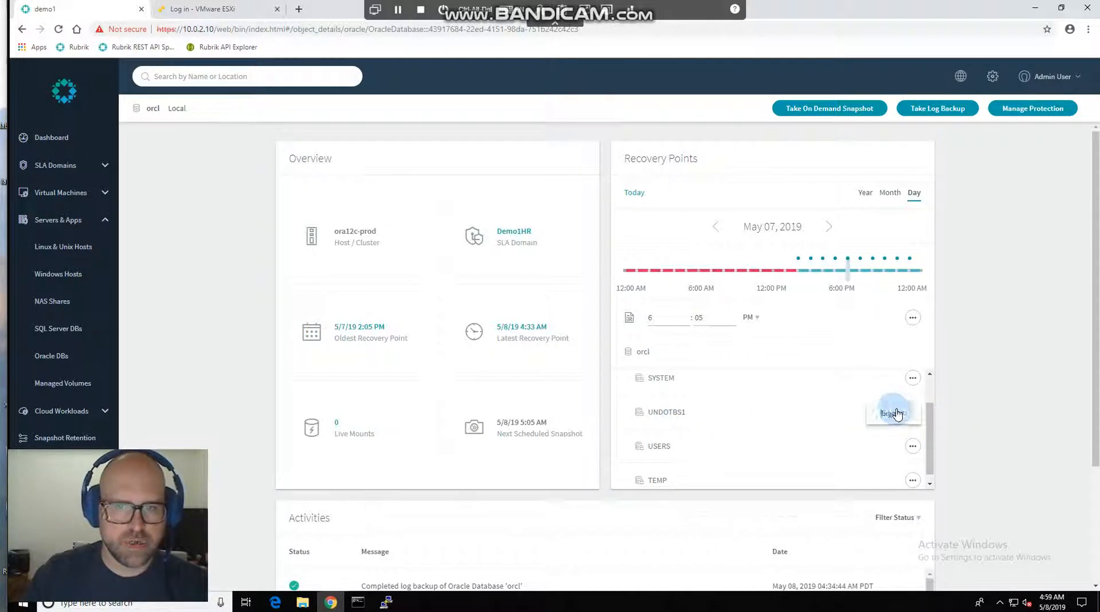
left_click(915, 324)
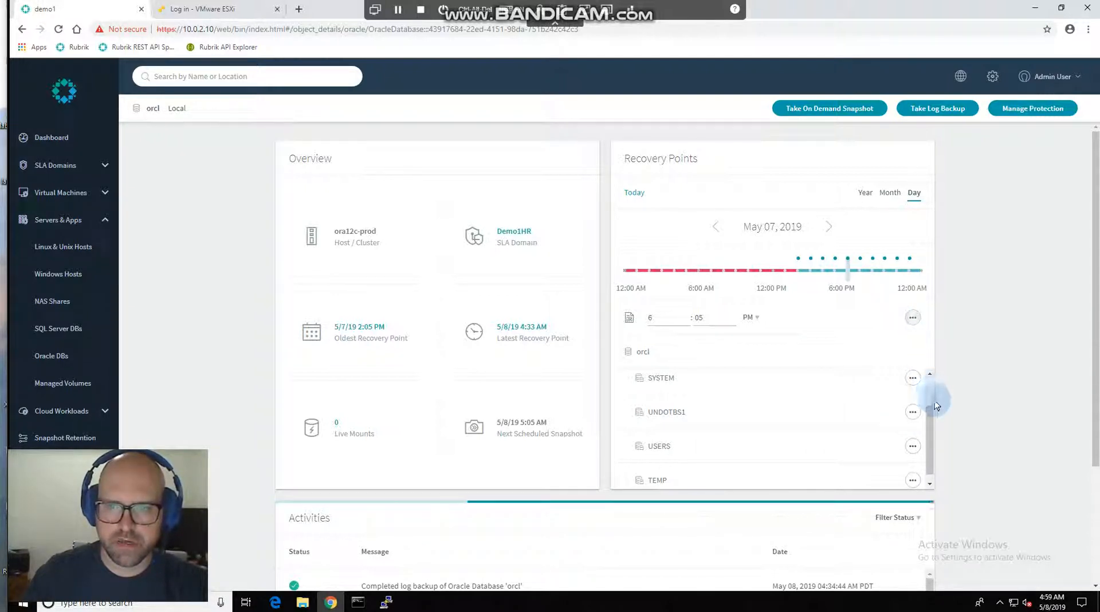
left_click_drag(928, 401, 930, 384)
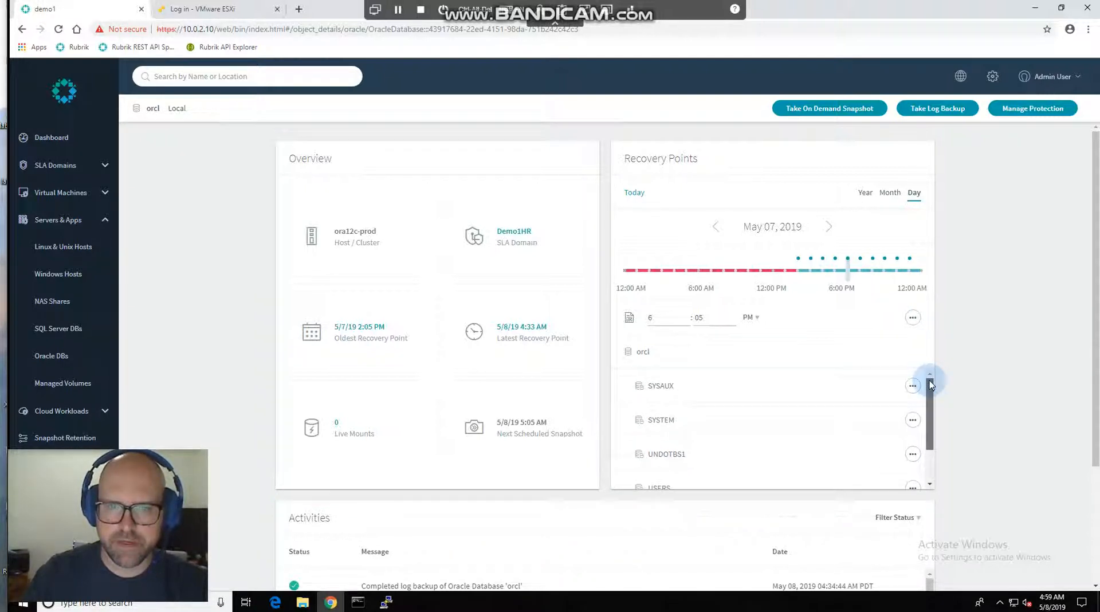
Mount orcl from the selected recovery point on the host ora12c-dev with a normal restore.
left_click(913, 318)
left_click(860, 361)
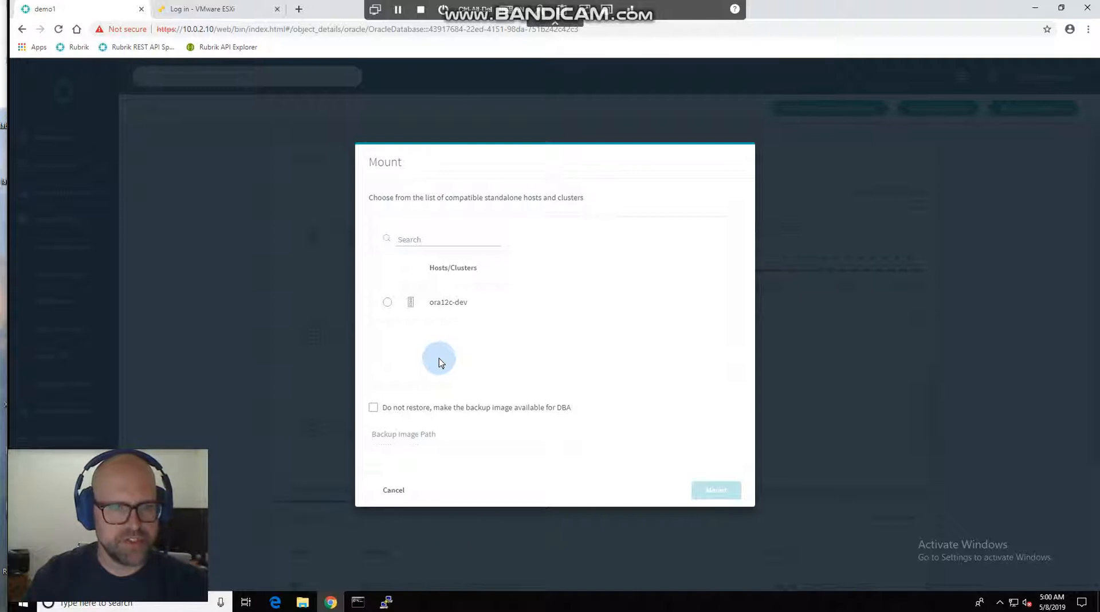
left_click(388, 303)
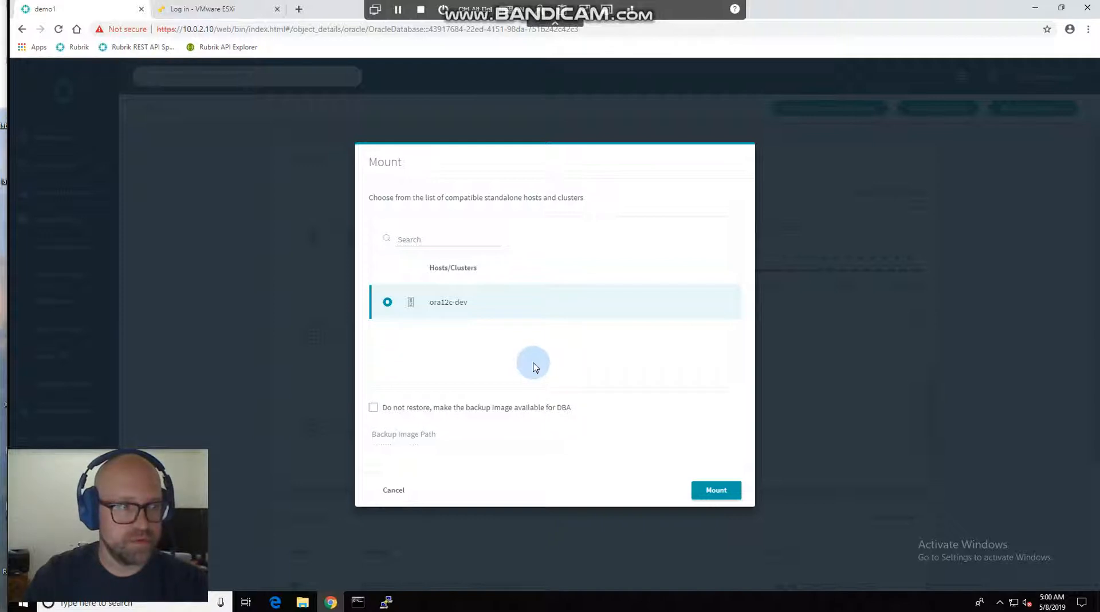
left_click(725, 491)
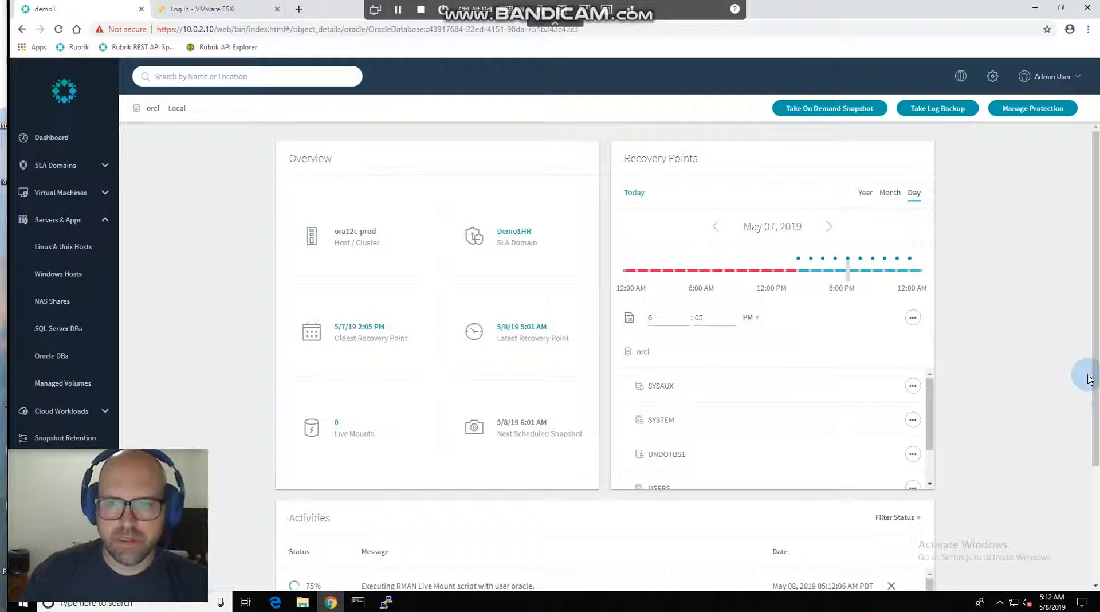
Examine the orcl activities for the progress of the live mount.
scroll(1094, 367, "down", 1)
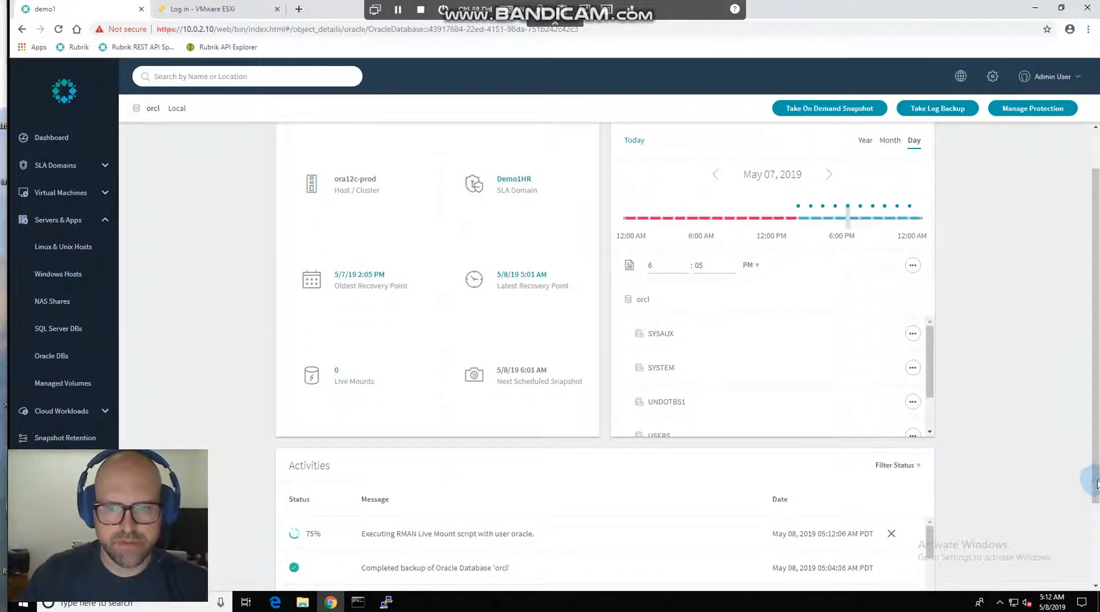
scroll(1096, 523, "down", 1)
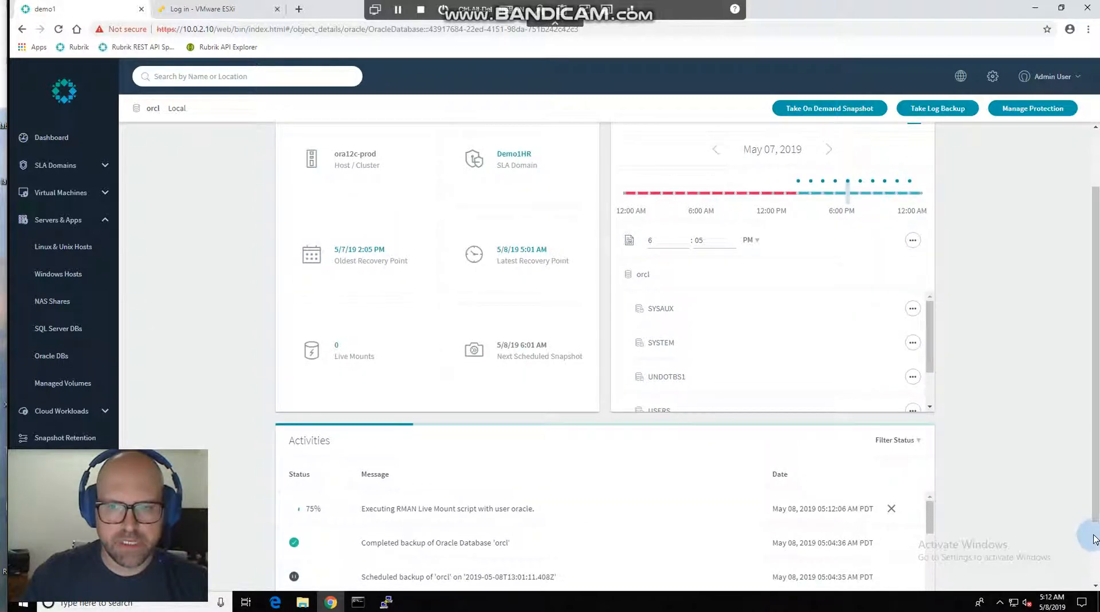
scroll(1097, 539, "down", 1)
left_click_drag(1099, 573, 1093, 577)
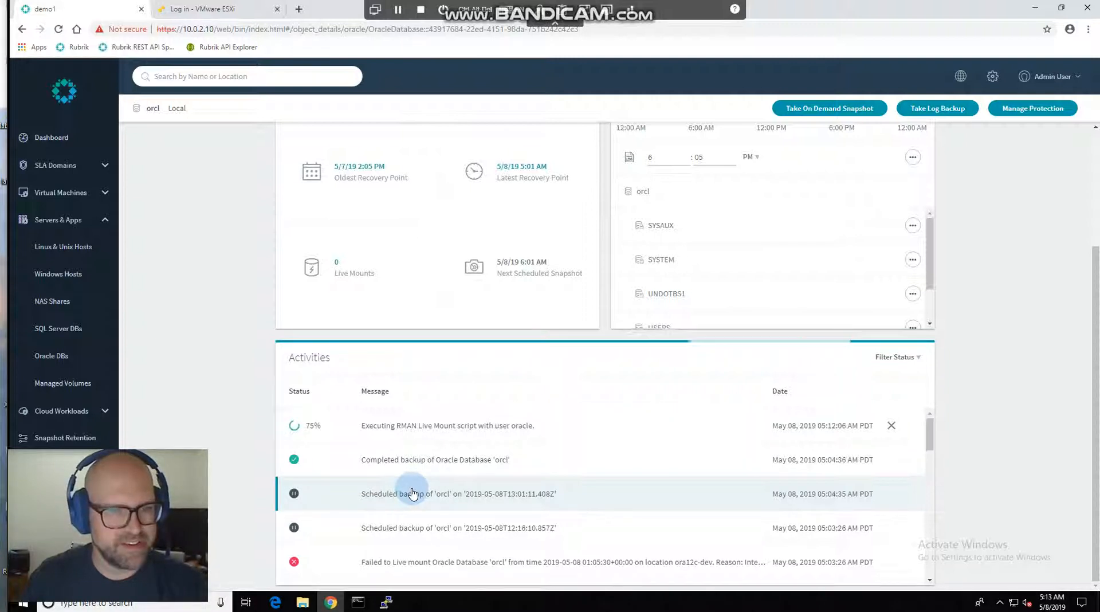
Switch to the PuTTY session on ora12c-dev and connect to the database with sqlplus / as sysdba.
left_click(386, 601)
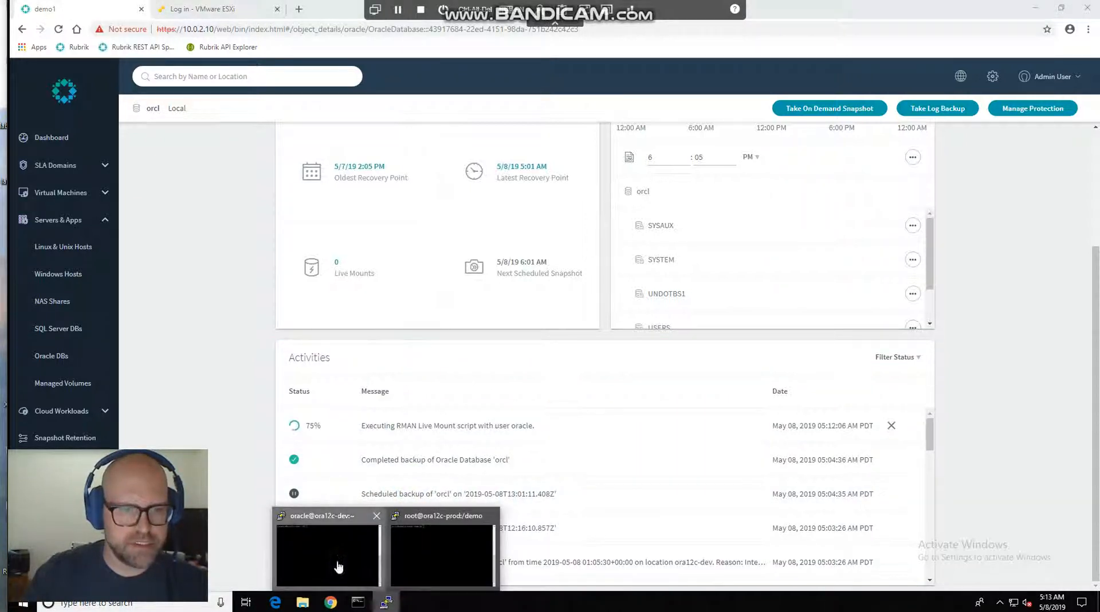
left_click(337, 564)
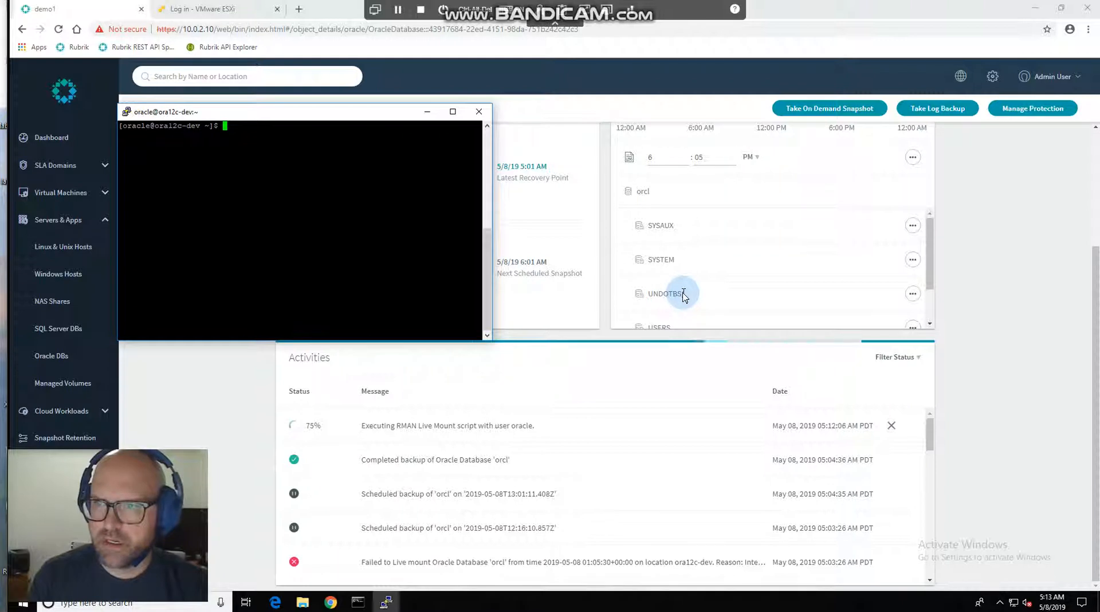
type("sqlplus / a")
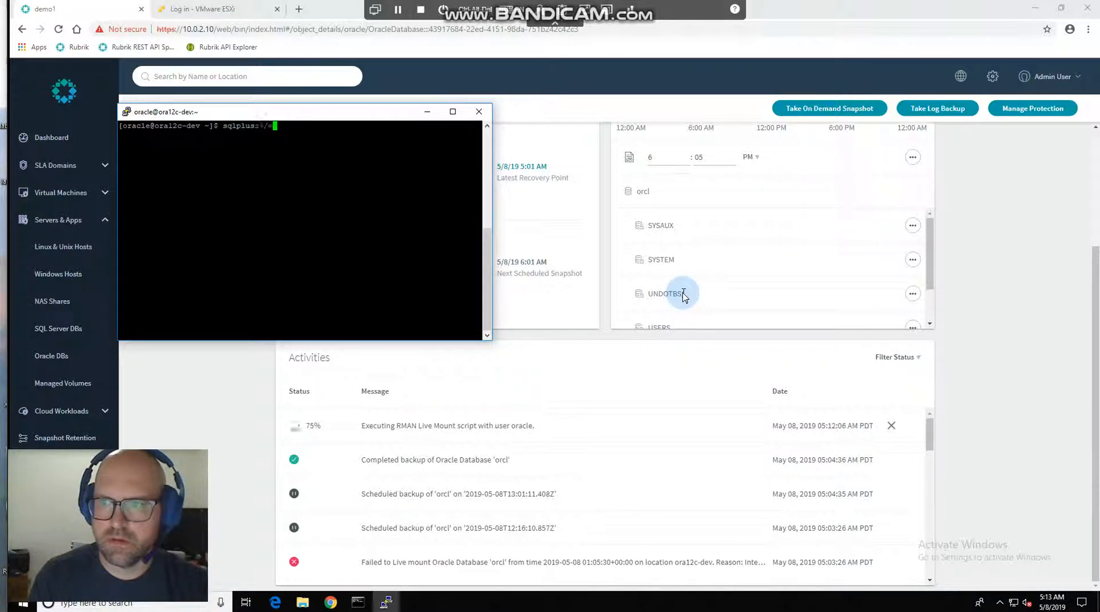
type("s sysdba")
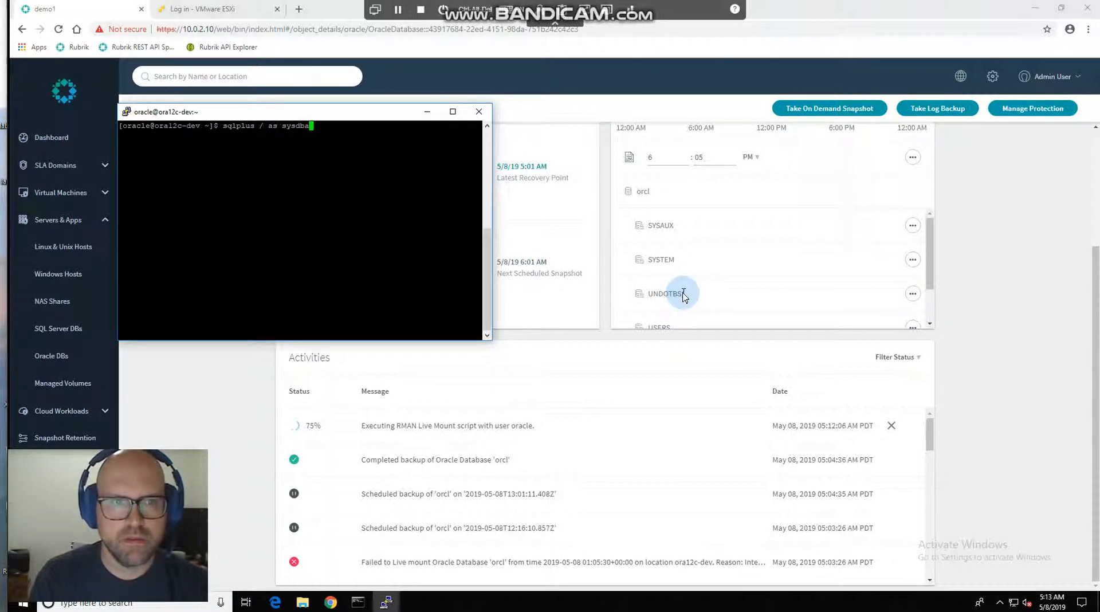
key("Return")
List the mounted database's data files with the query select name from v$datafile;.
type("s")
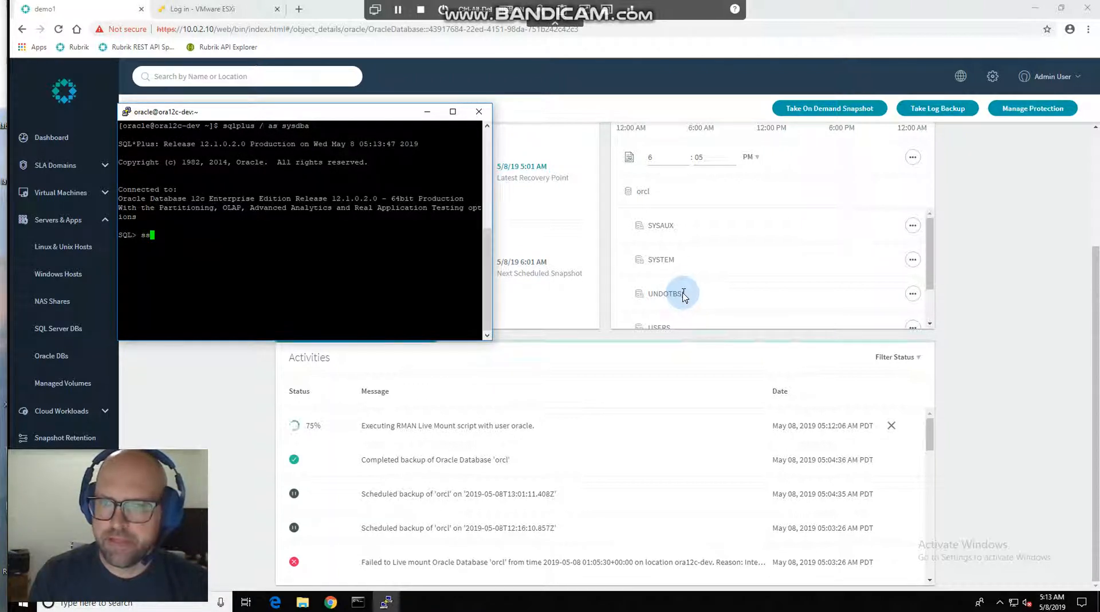
type("elect name")
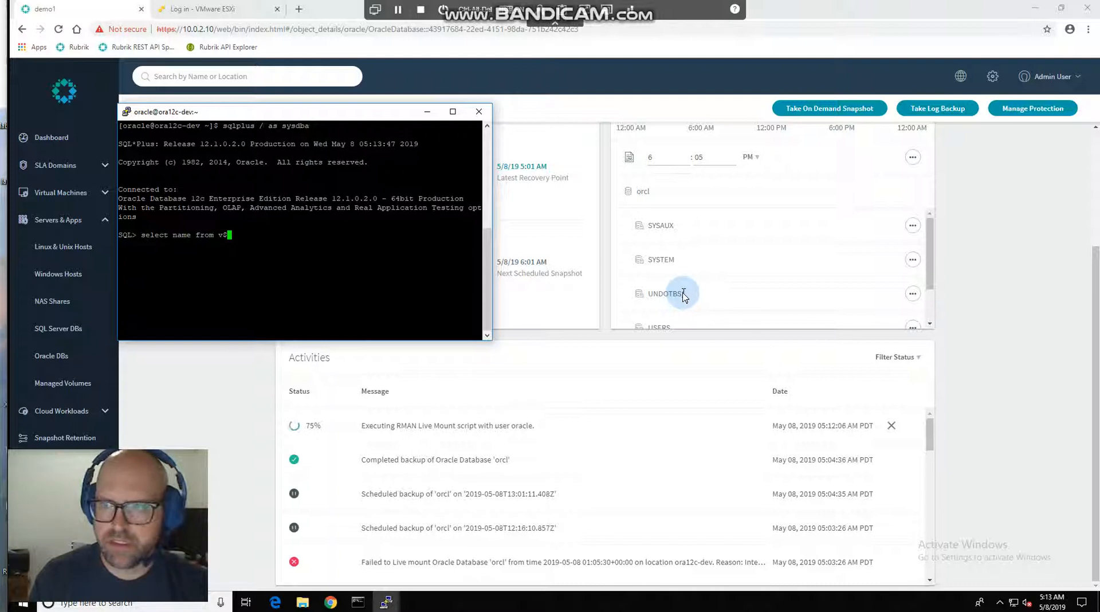
type("from v$datafile")
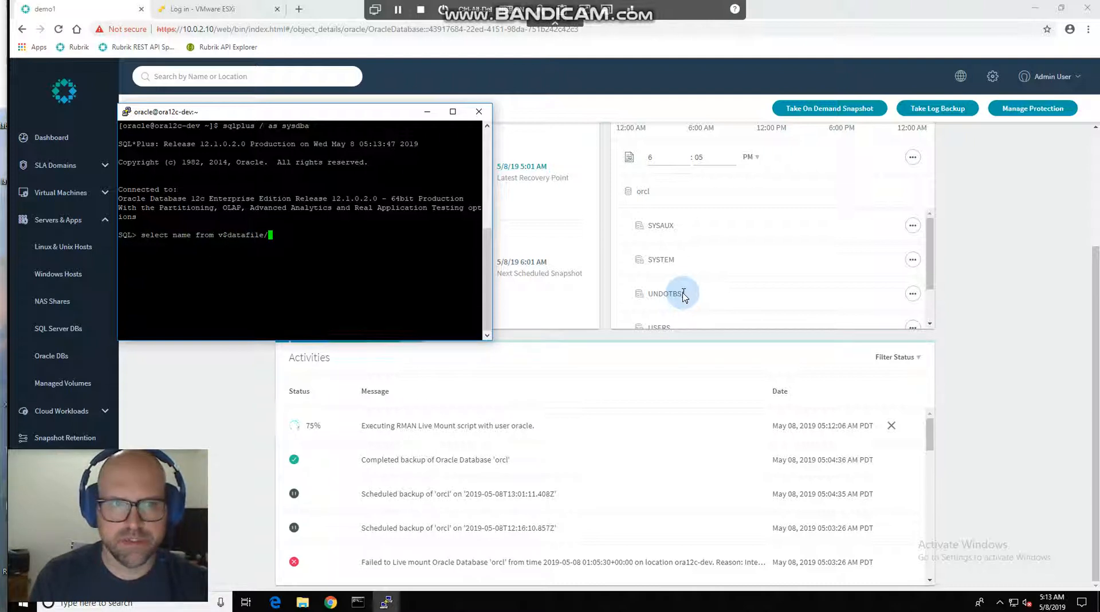
type(";")
key("Return")
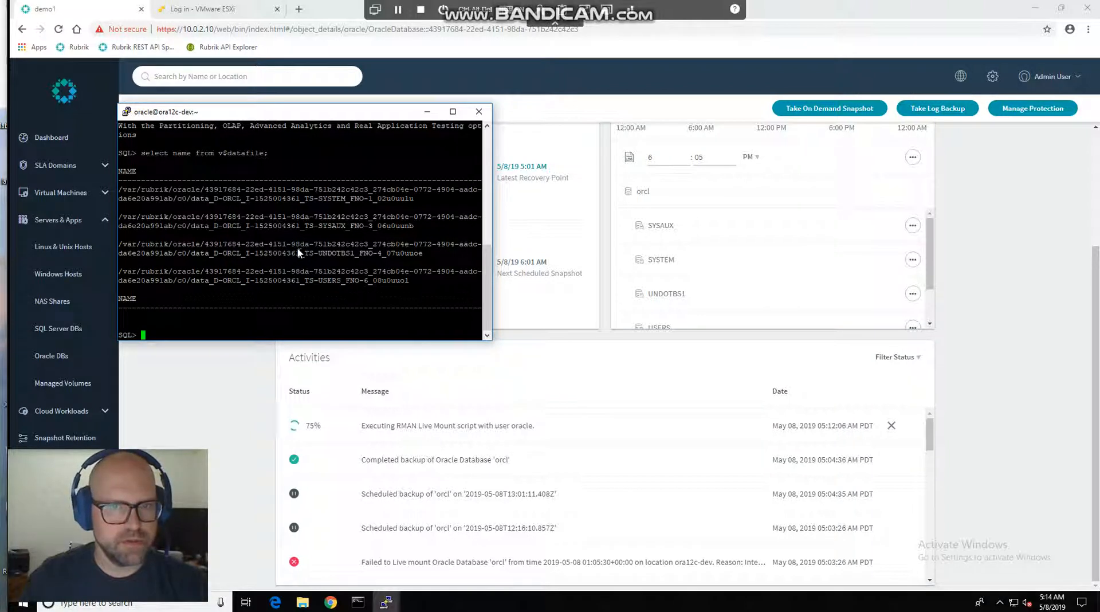
Switch back to Rubrik in the browser and open the live mounts list for Oracle DBs.
left_click(214, 404)
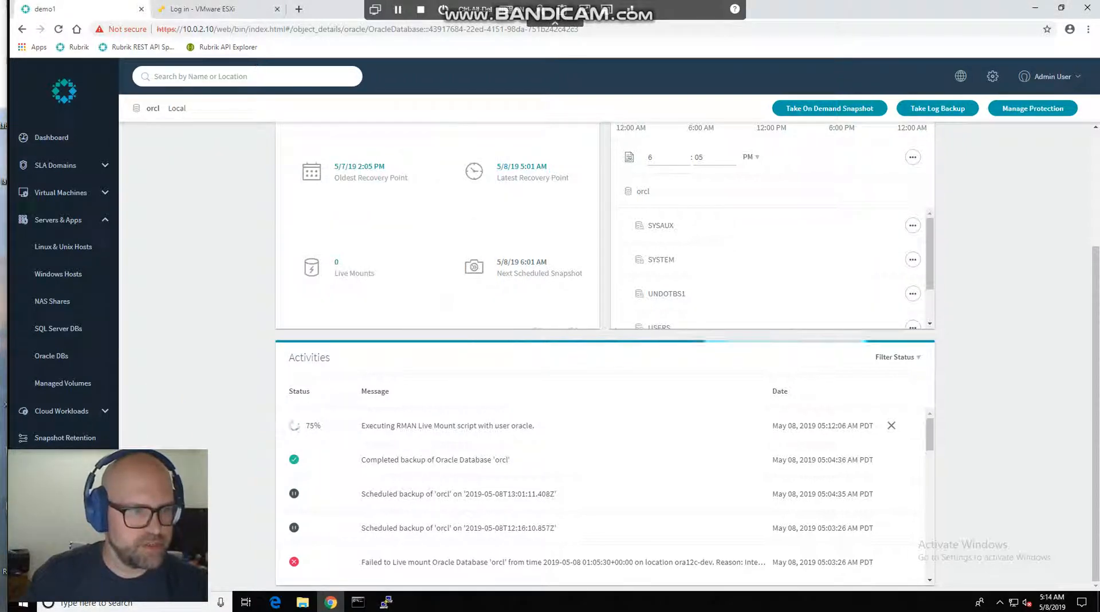
left_click(79, 465)
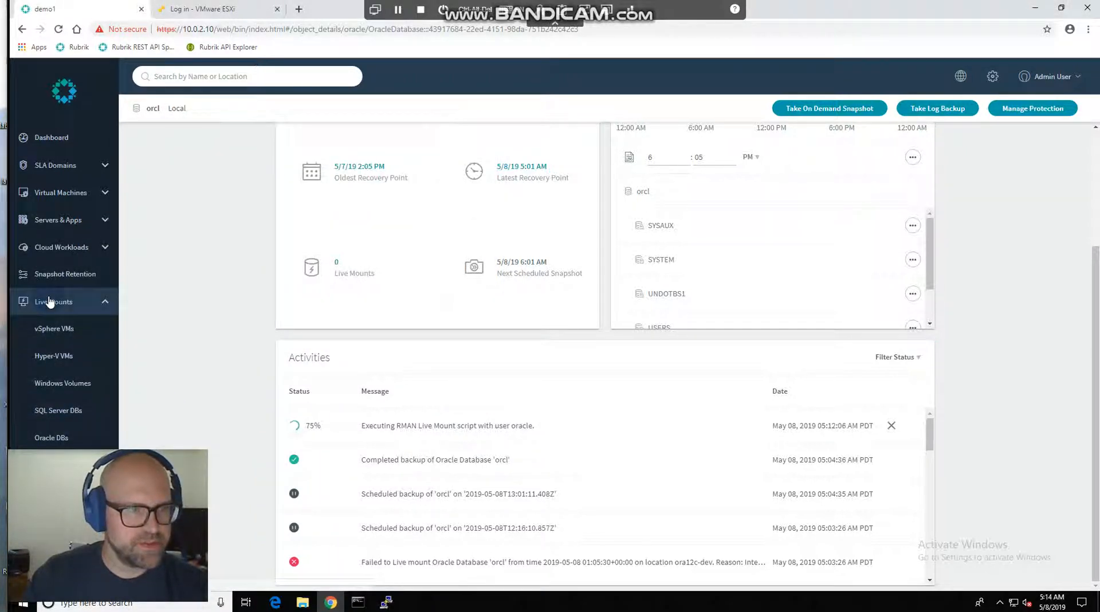
left_click(98, 440)
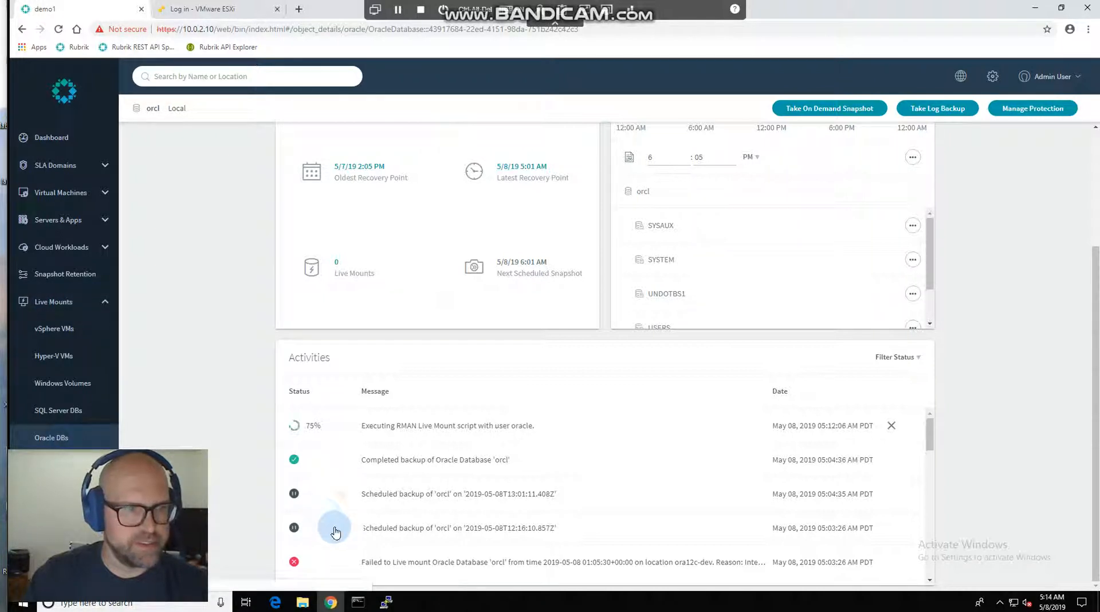